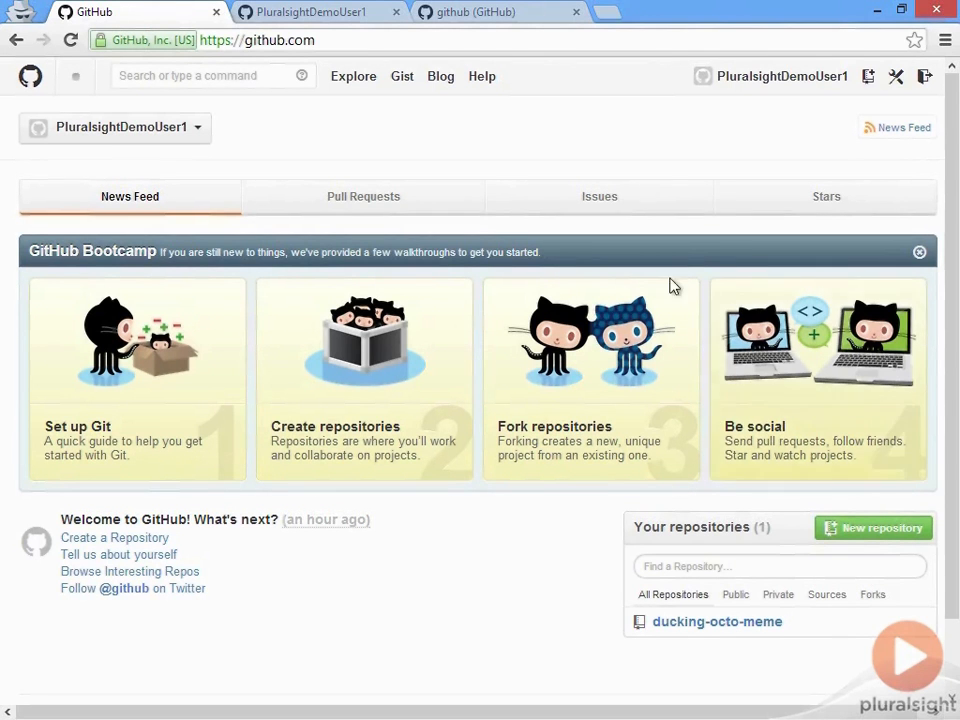
Step: Switch to the tab with the user's profile, showing ducking-octo-meme and 2 pushed commits
click(363, 13)
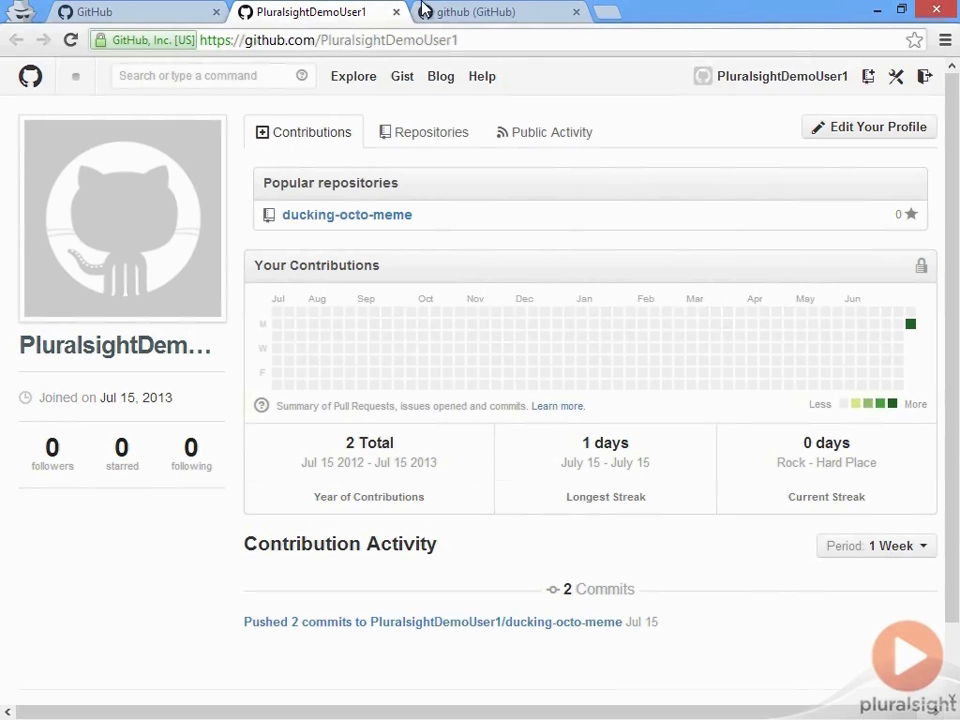
Step: Switch to the 'github (GitHub)' tab to view the github organization's public repositories
click(522, 12)
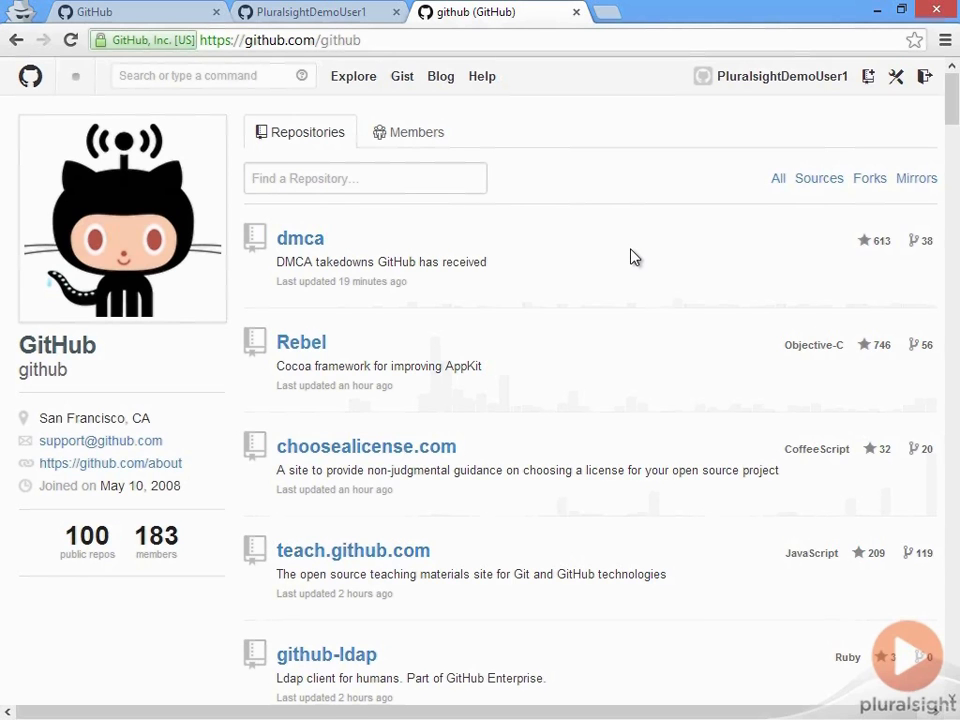
click(378, 136)
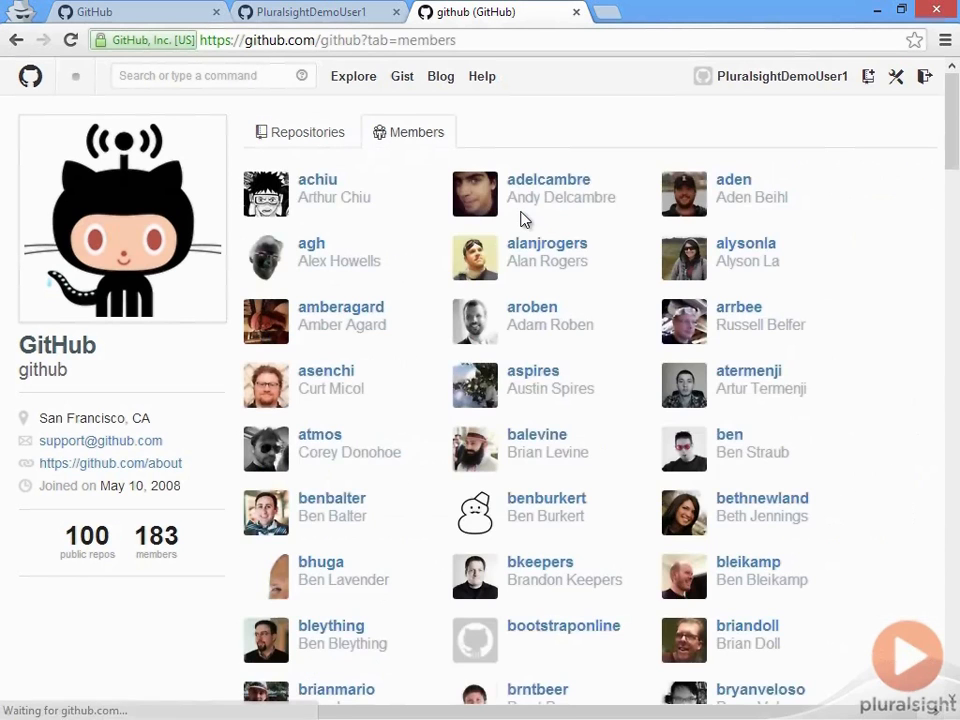
scroll(602, 450, down, 10)
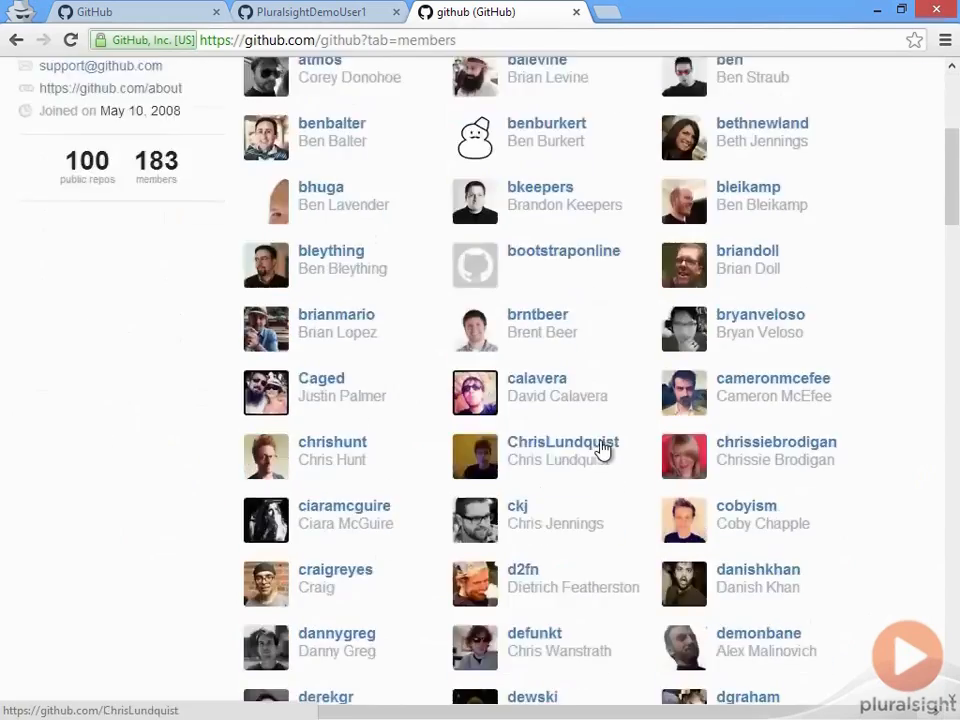
scroll(606, 446, down, 10)
scroll(611, 448, up, 7)
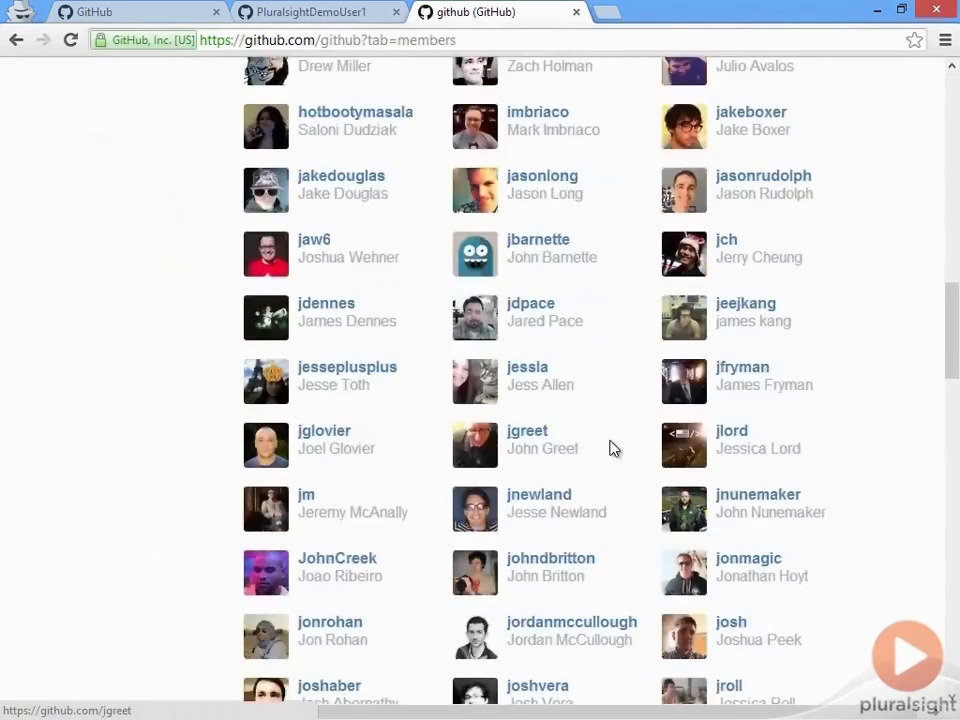
scroll(615, 450, up, 10)
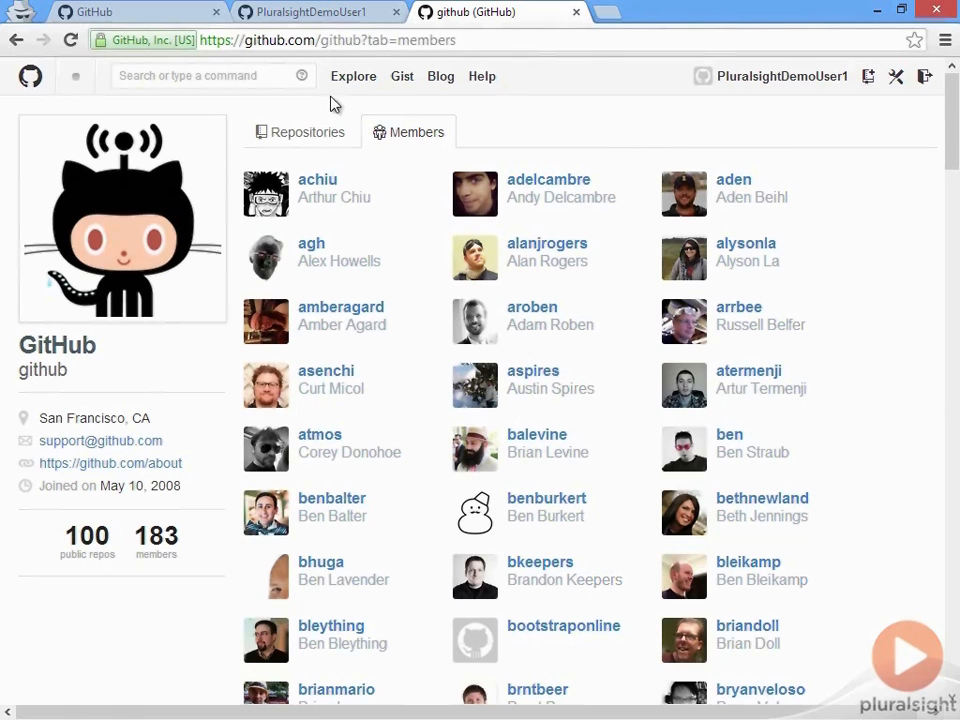
click(310, 130)
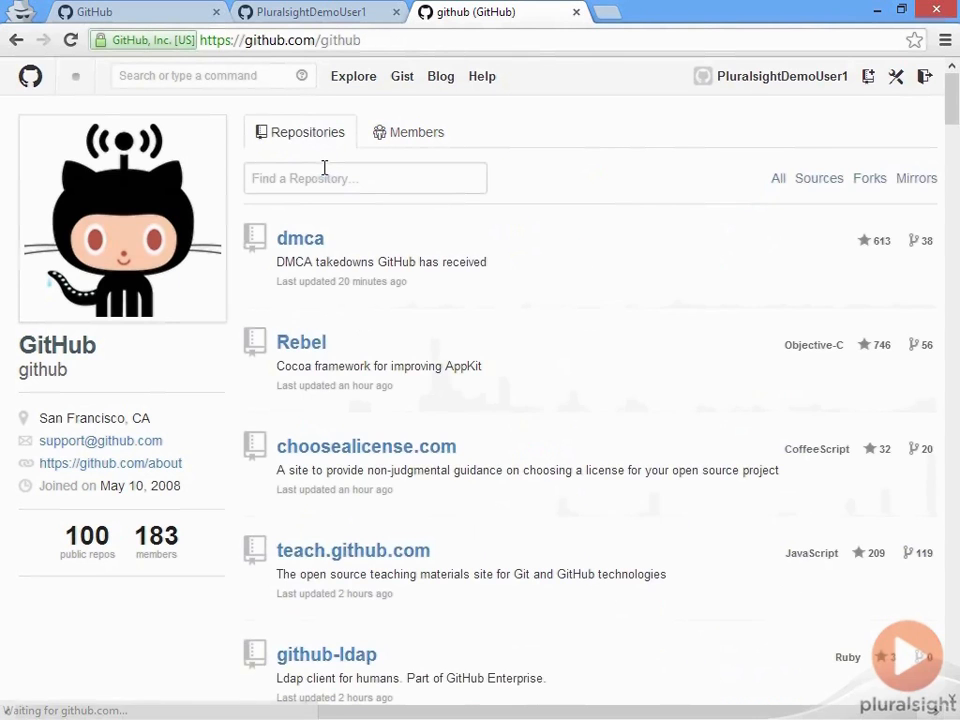
scroll(731, 459, down, 5)
scroll(731, 459, down, 12)
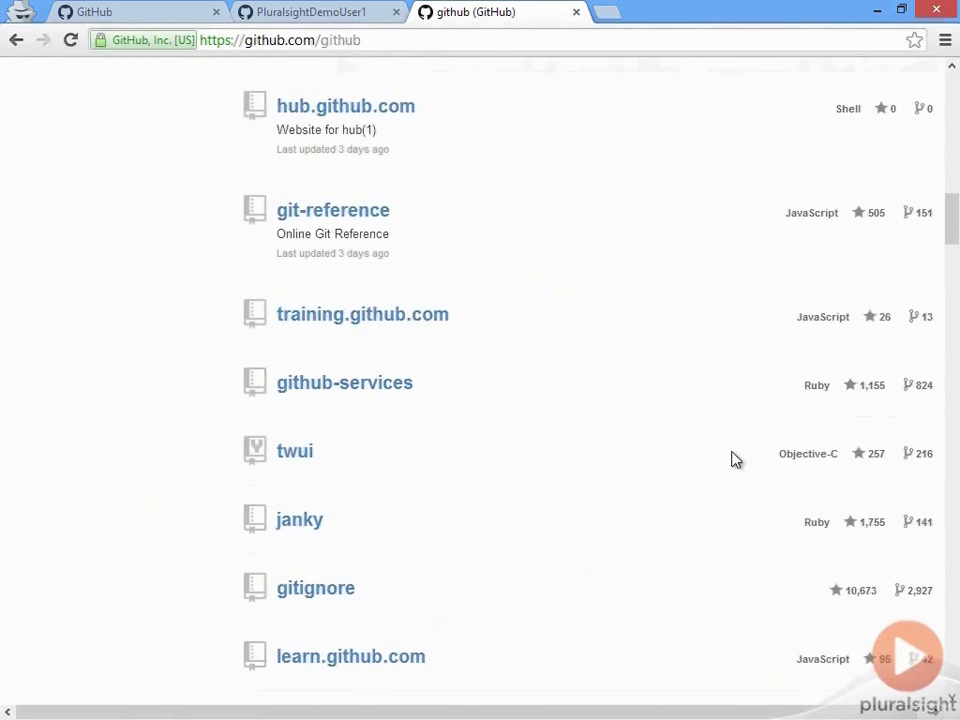
scroll(735, 456, up, 20)
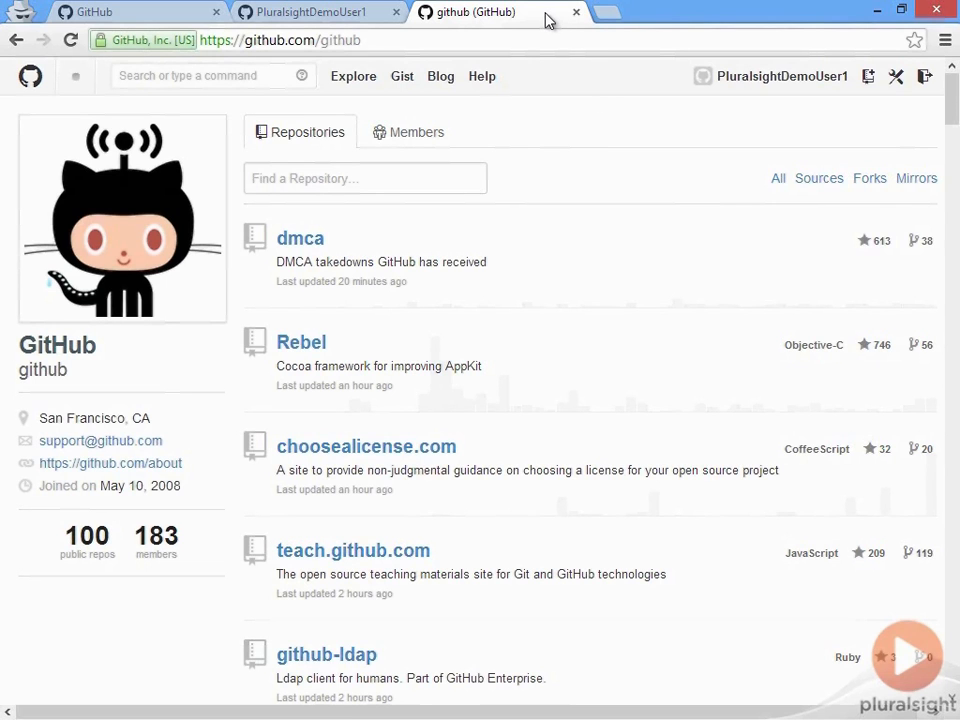
Step: Go from the personal dashboard to Account settings > Organizations, which lists no memberships
click(200, 13)
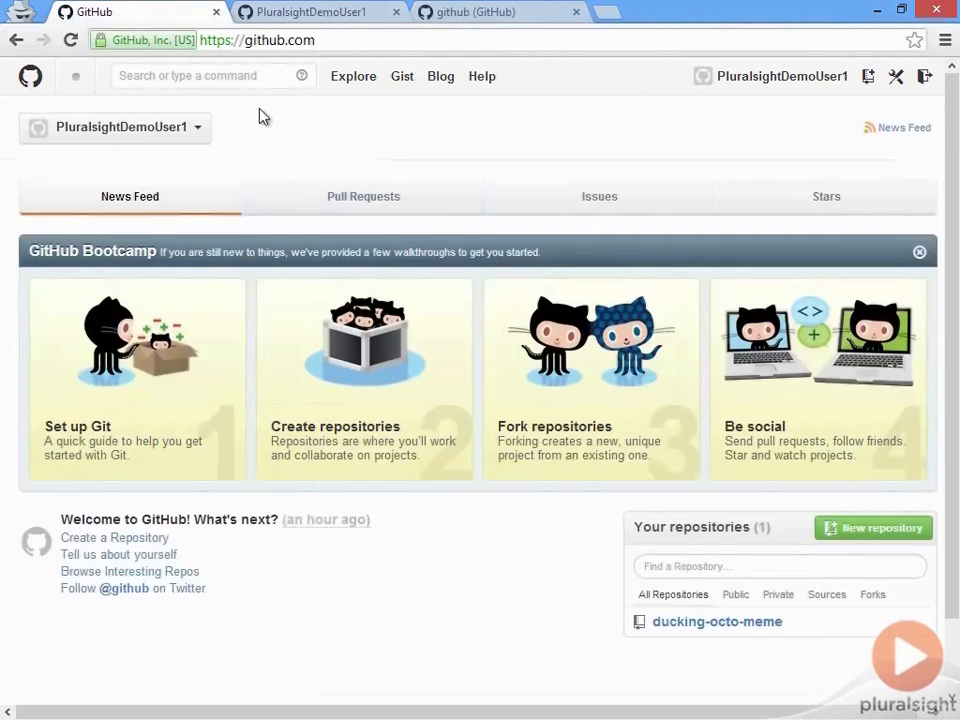
click(904, 86)
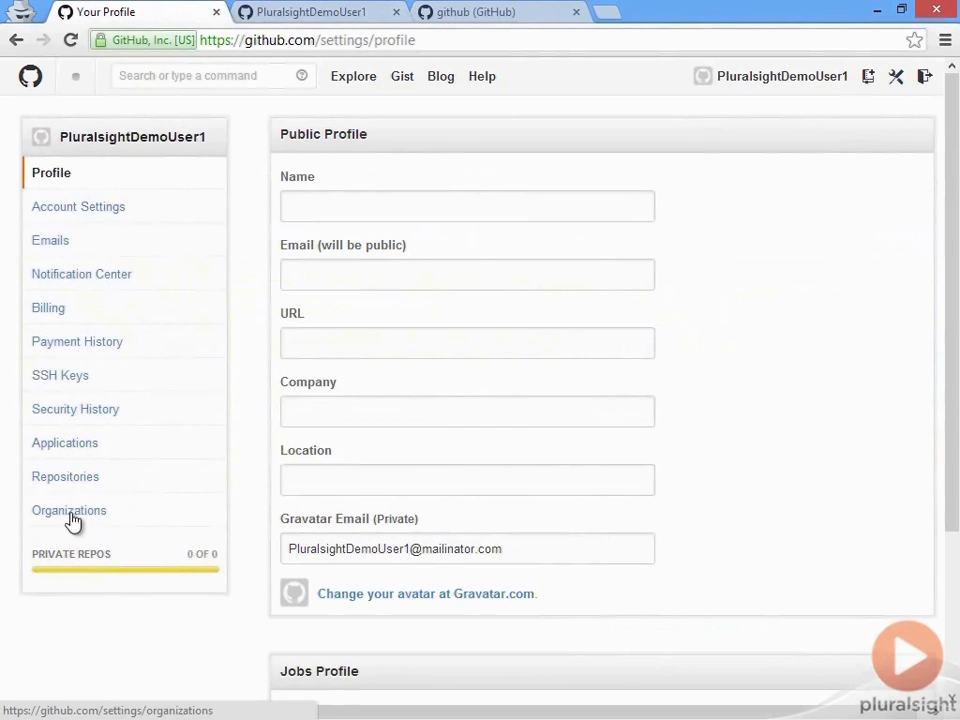
click(145, 516)
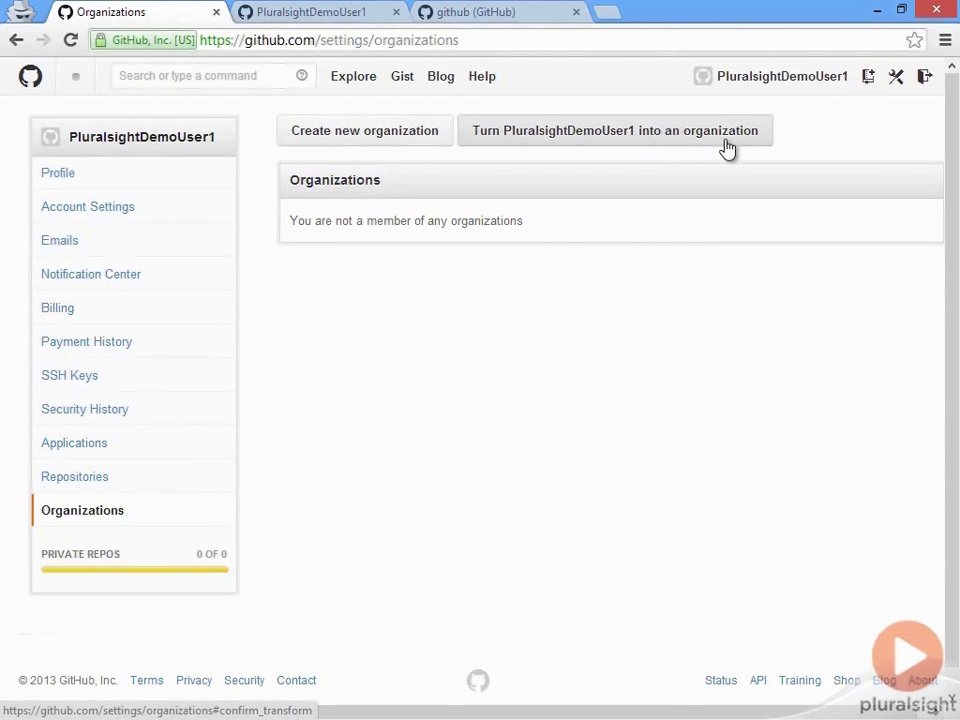
Step: Start a new organization, entering the name PluralsightDemoOrg1 and a billing e-mail address
click(405, 139)
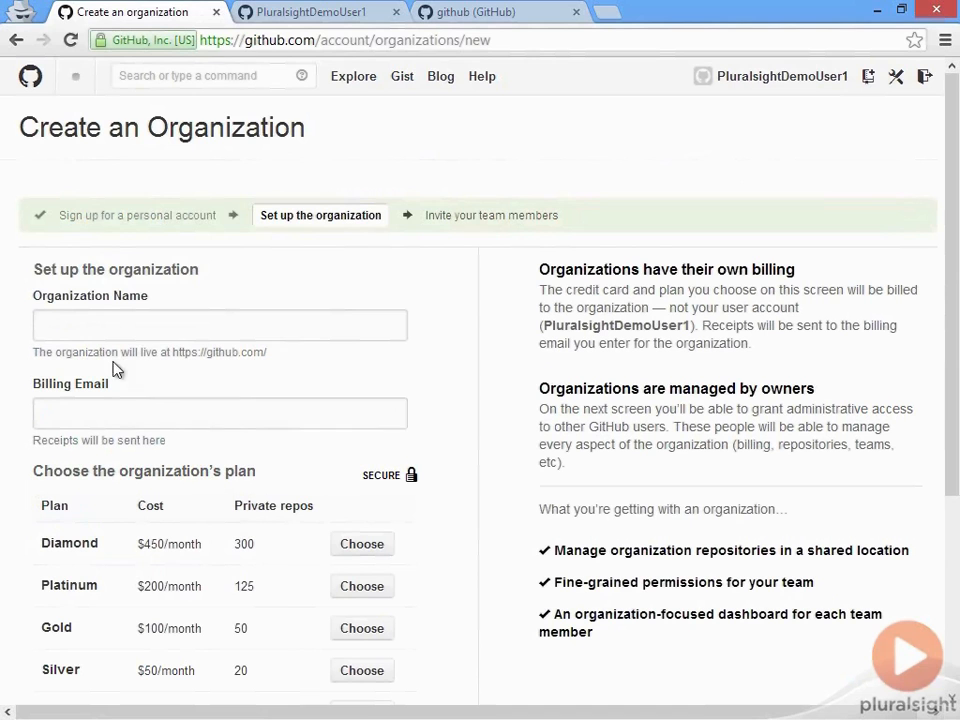
drag(174, 353, 338, 360)
click(338, 360)
scroll(309, 356, down, 1)
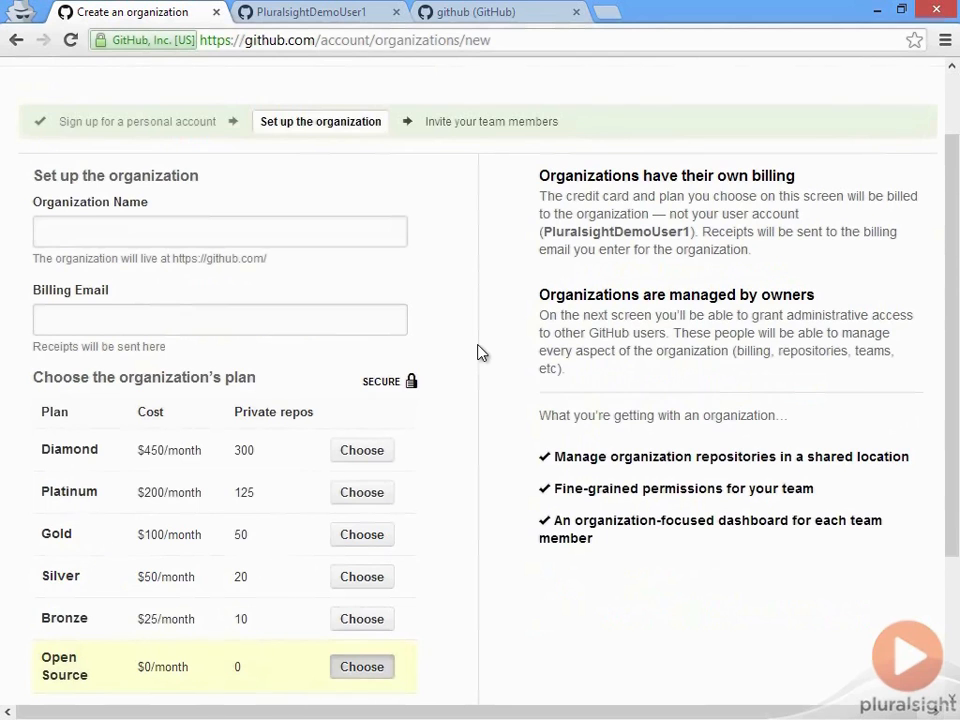
scroll(480, 353, down, 2)
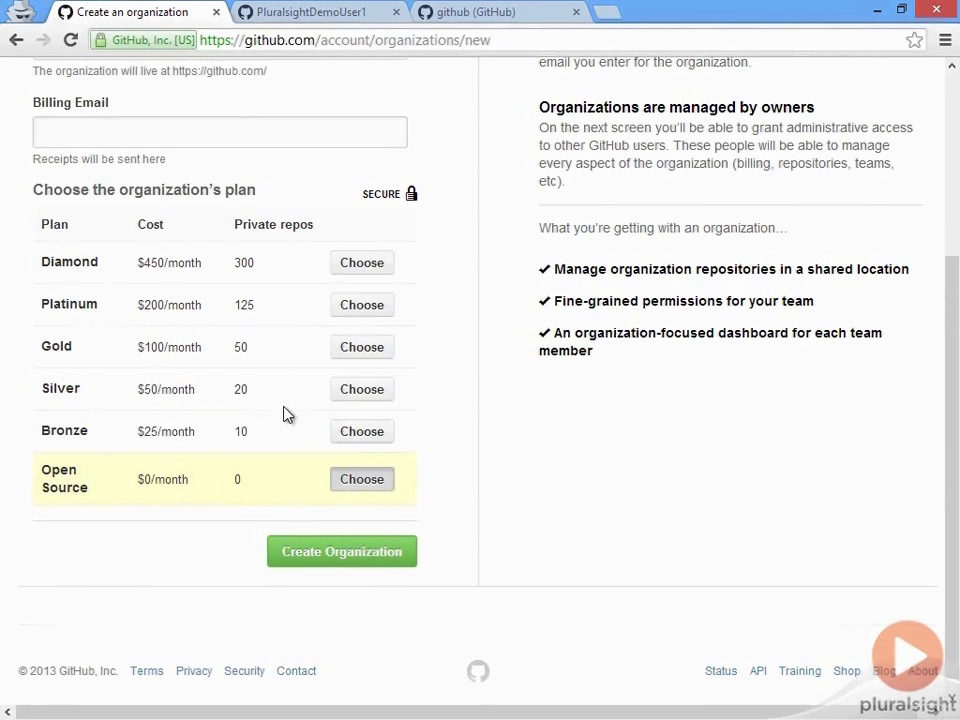
scroll(336, 509, down, 1)
click(338, 530)
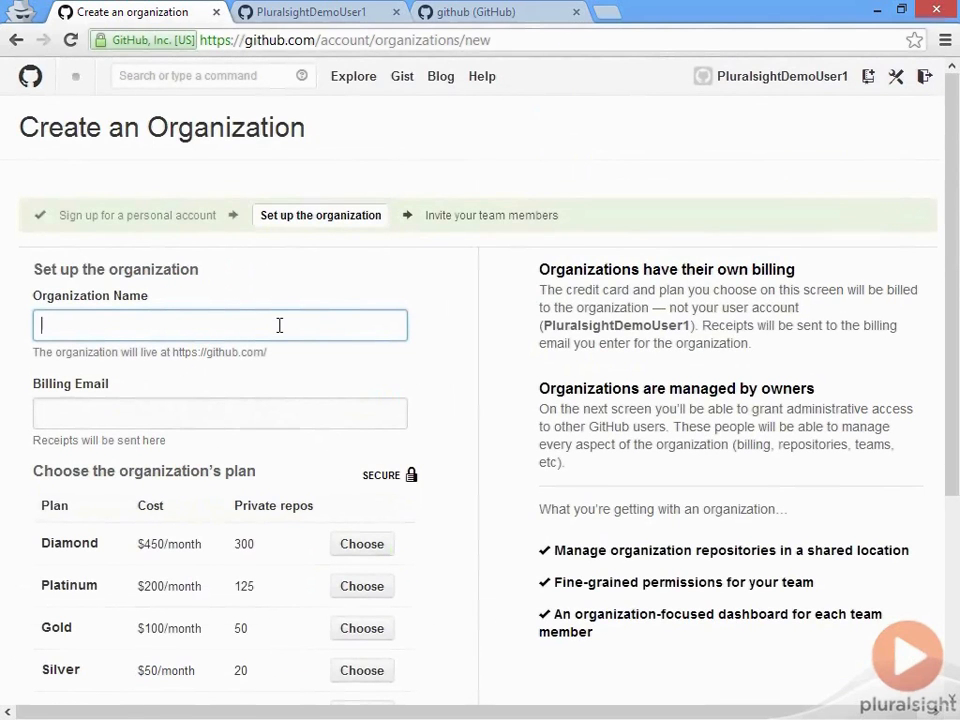
text(Plural)
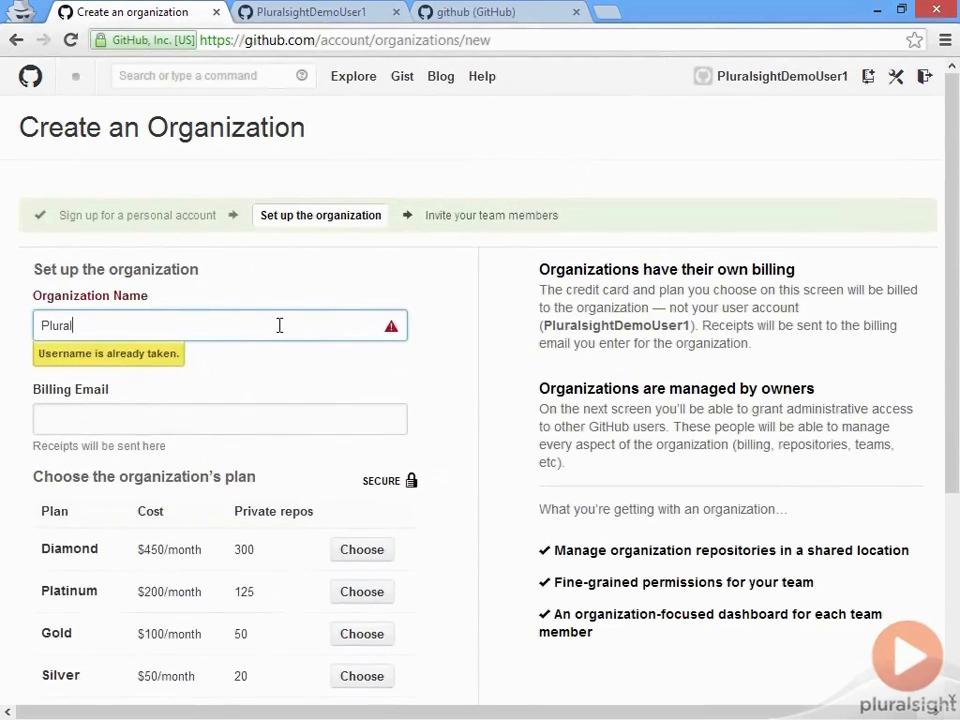
text(sightDemoOrg)
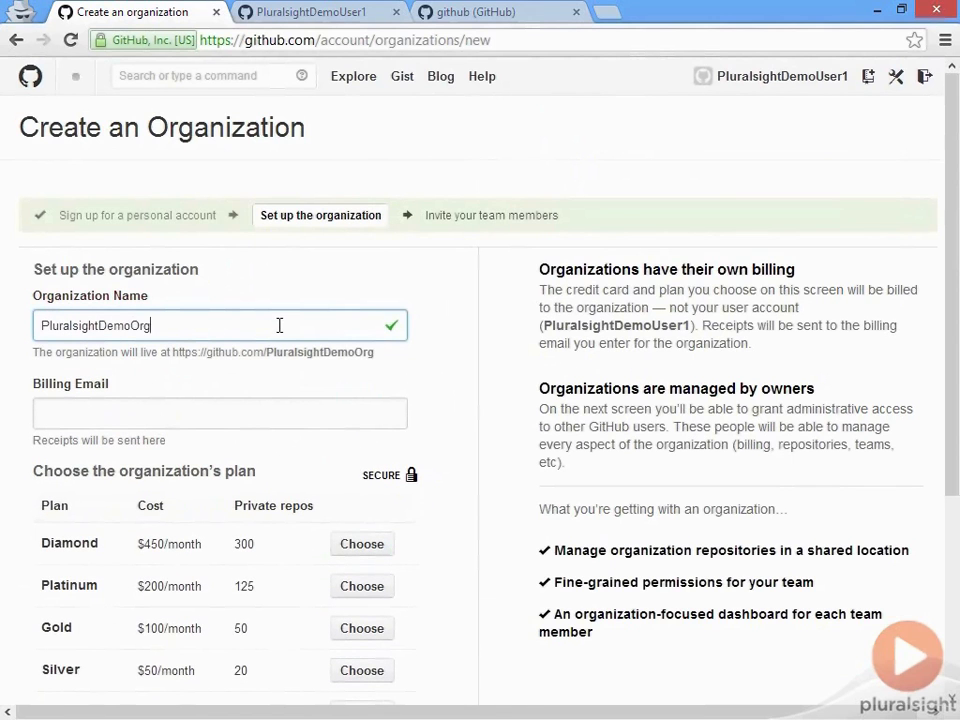
text(1)
click(268, 414)
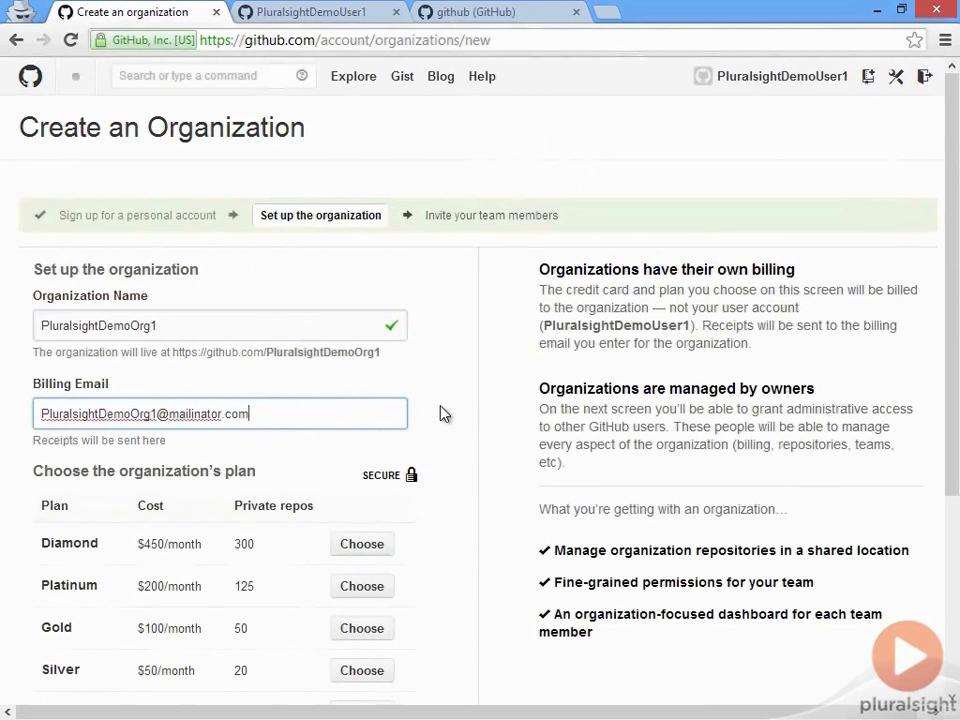
scroll(400, 480, down, 3)
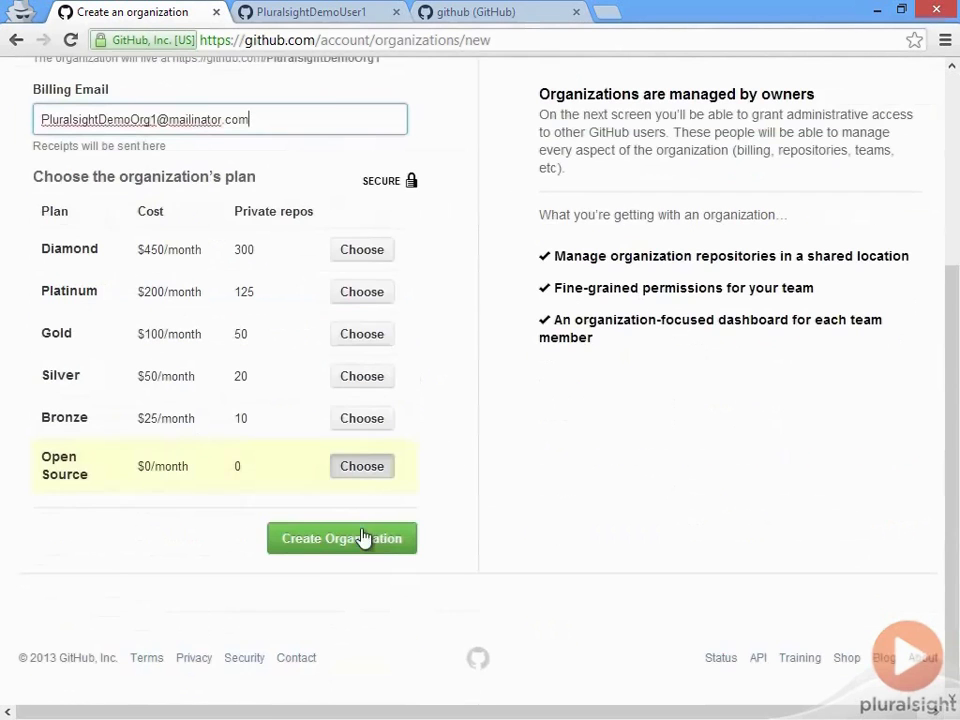
Step: Submit the PluralsightDemoOrg1 form and skip adding owners to reach the organization dashboard
click(363, 541)
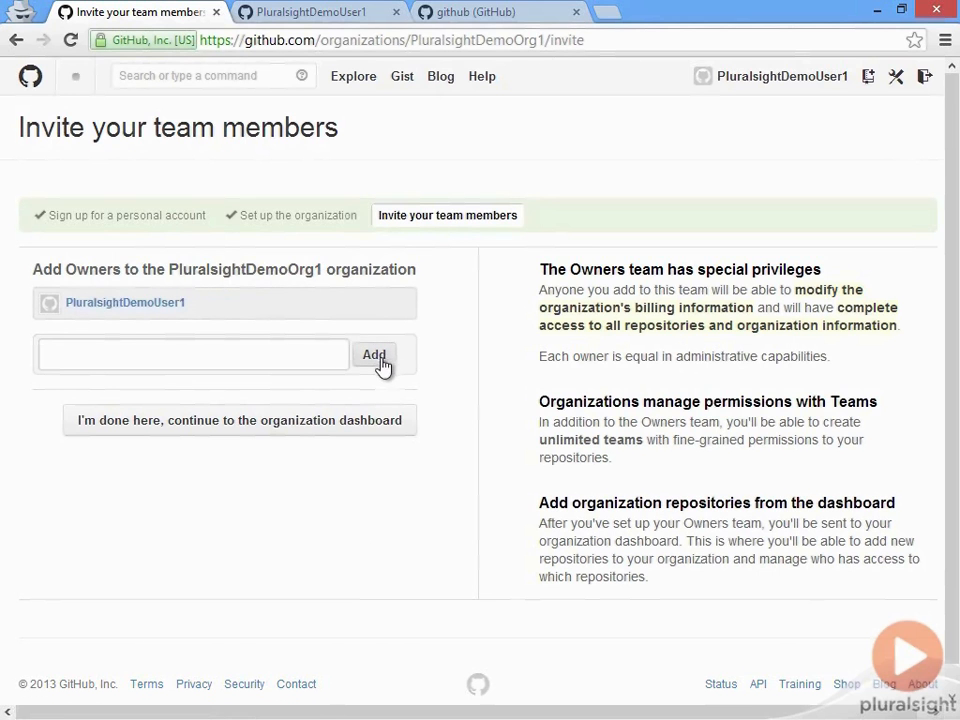
click(285, 420)
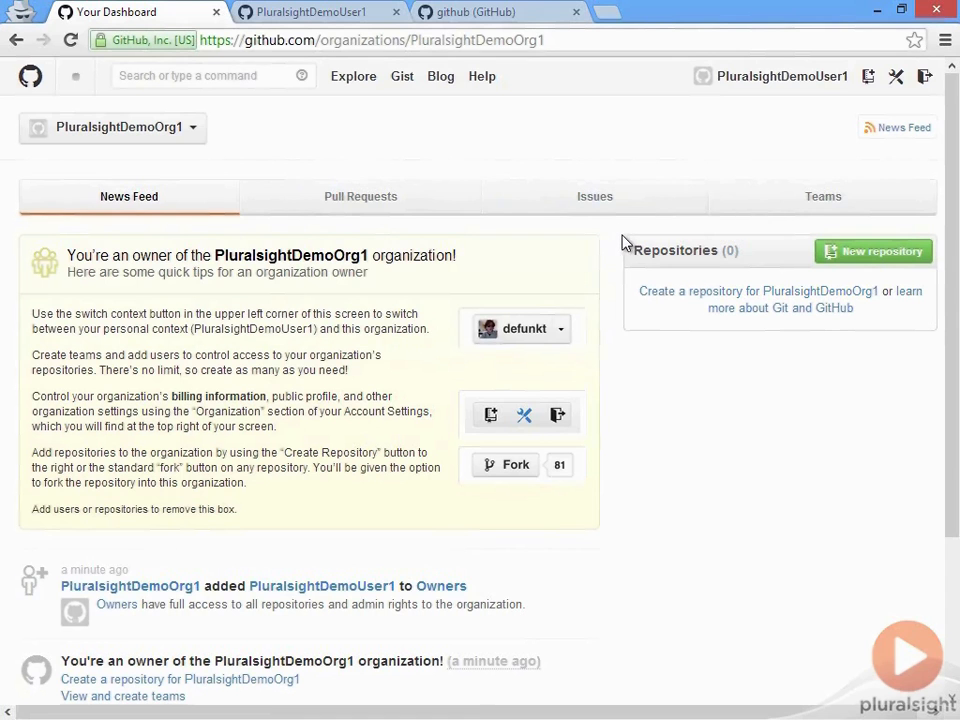
Step: Switch the account context to the personal account and back to PluralsightDemoOrg1
click(150, 127)
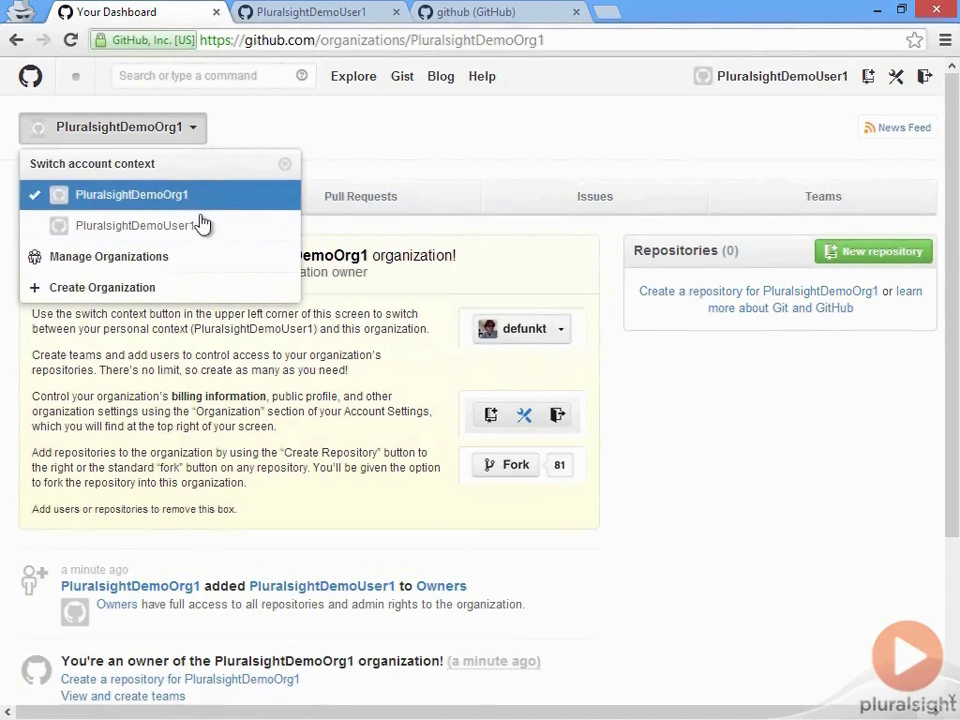
click(200, 228)
click(207, 138)
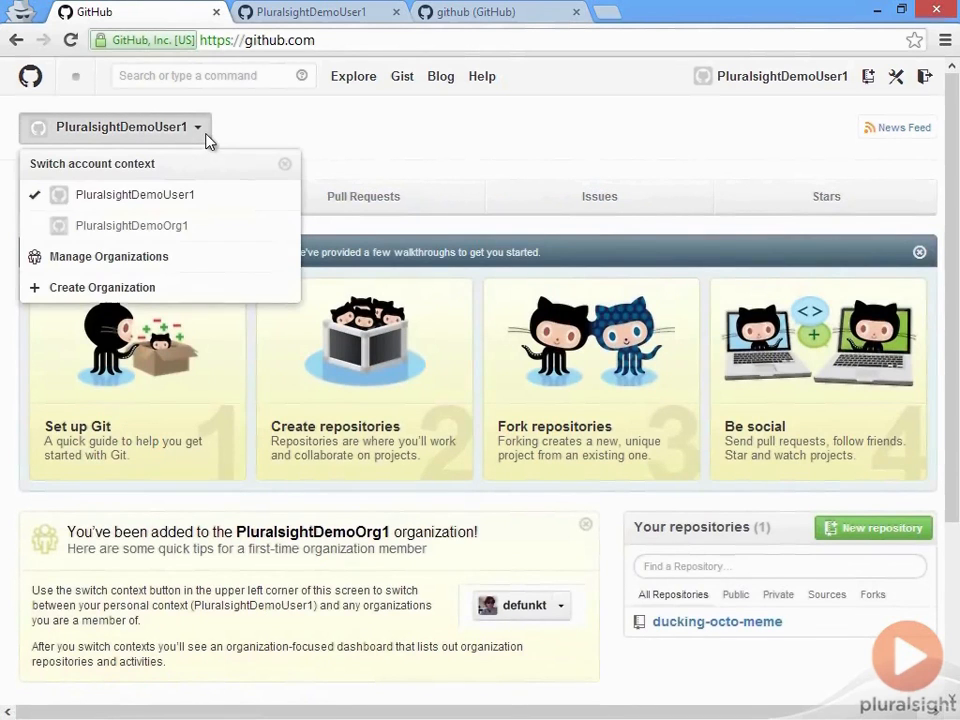
click(205, 228)
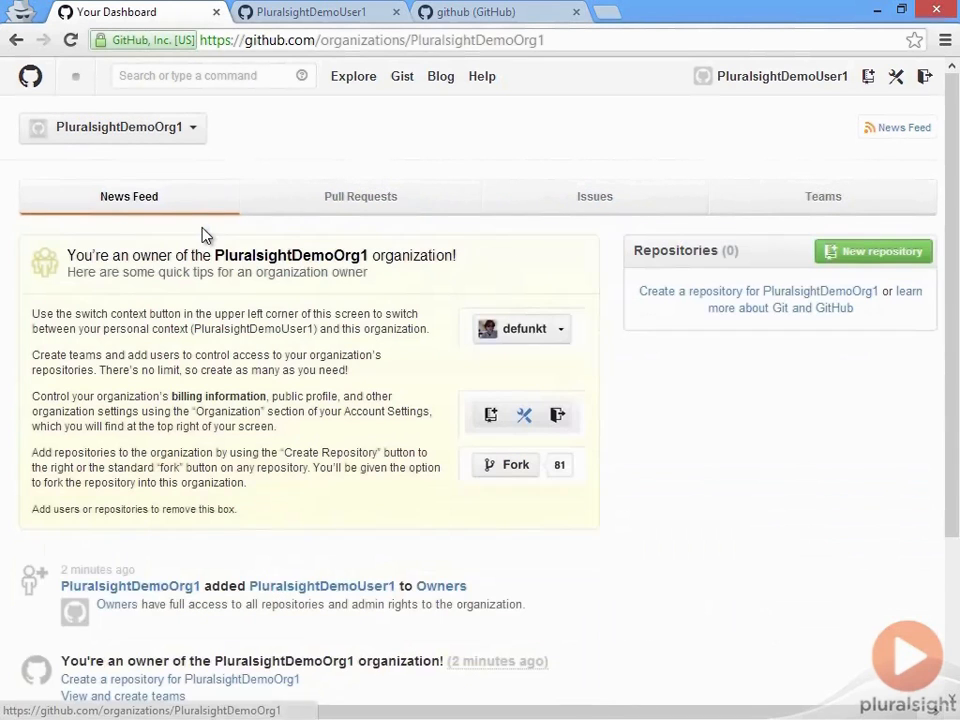
Step: Start a new repository and settle on PluralsightDemoOrg1 as its owner
click(876, 256)
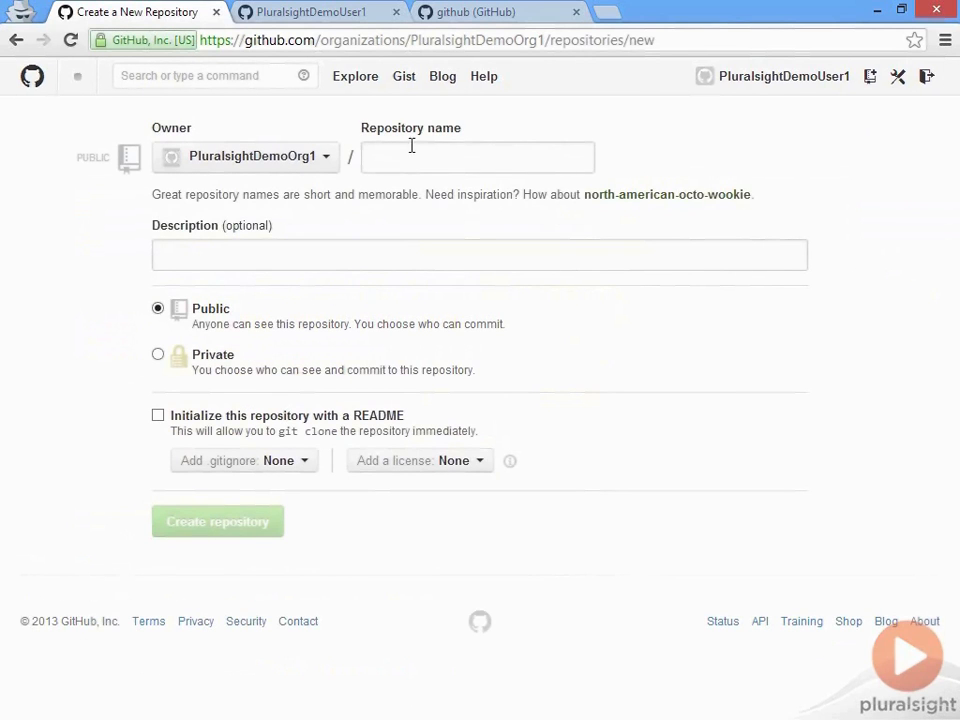
click(328, 158)
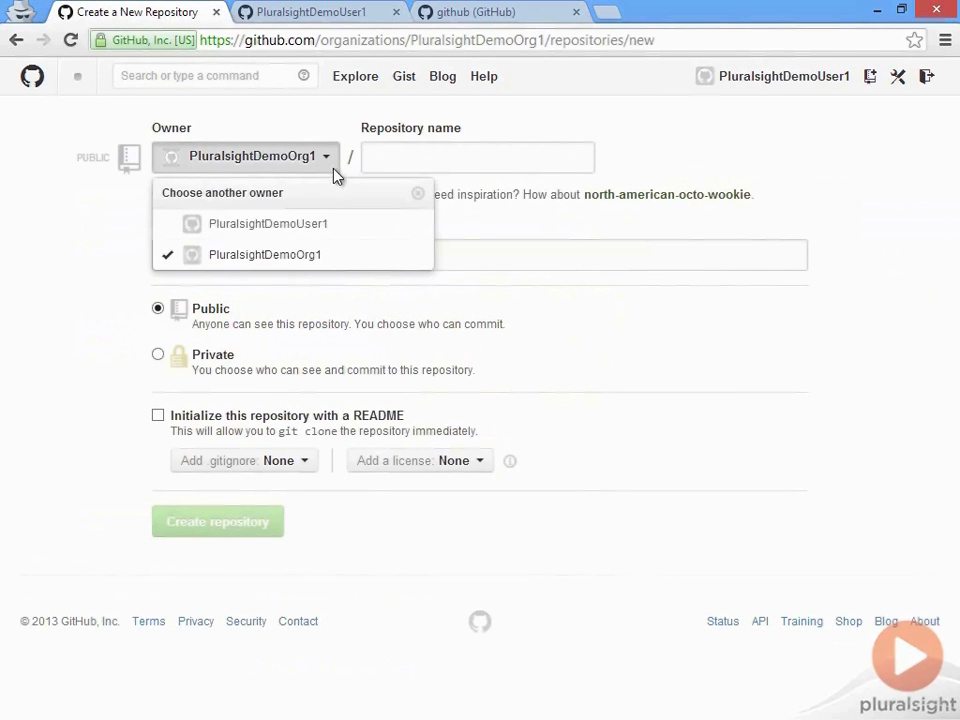
click(337, 225)
click(332, 160)
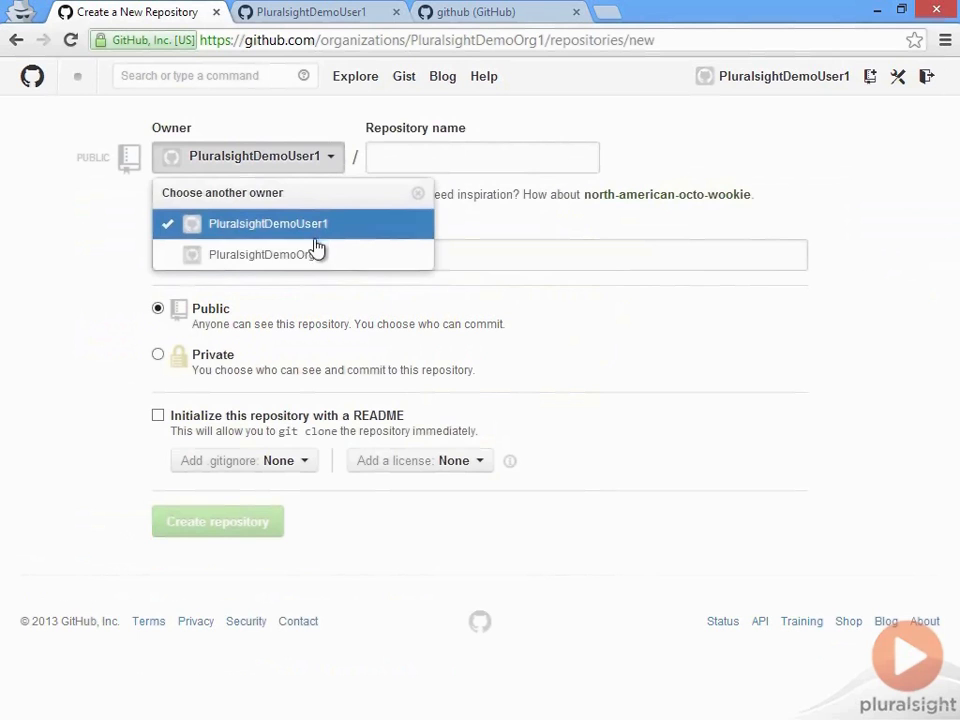
click(315, 257)
click(330, 163)
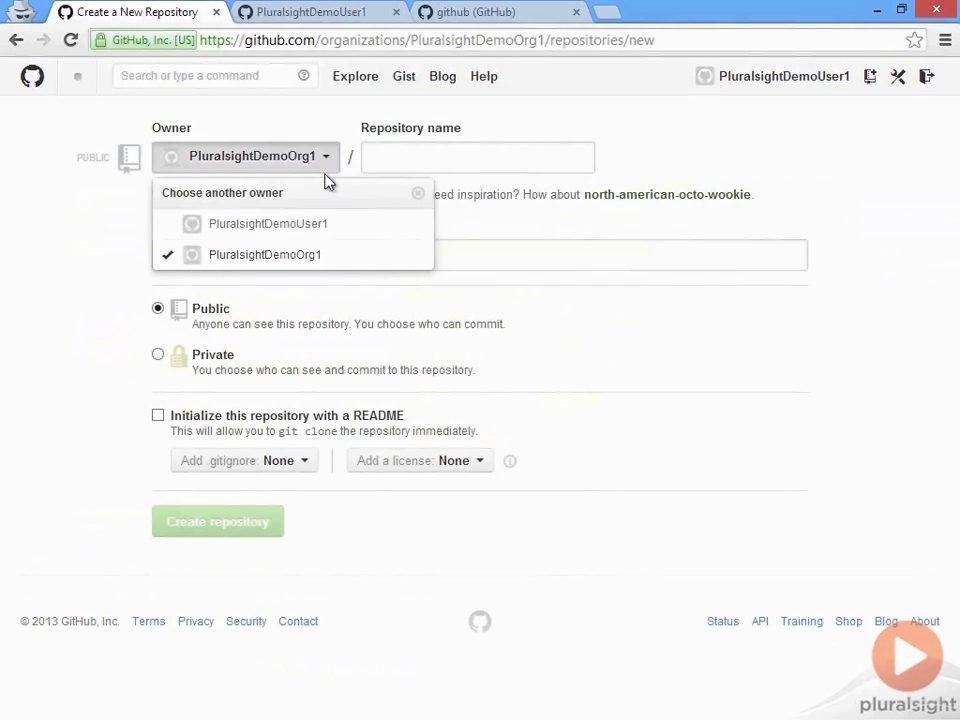
click(303, 236)
click(321, 160)
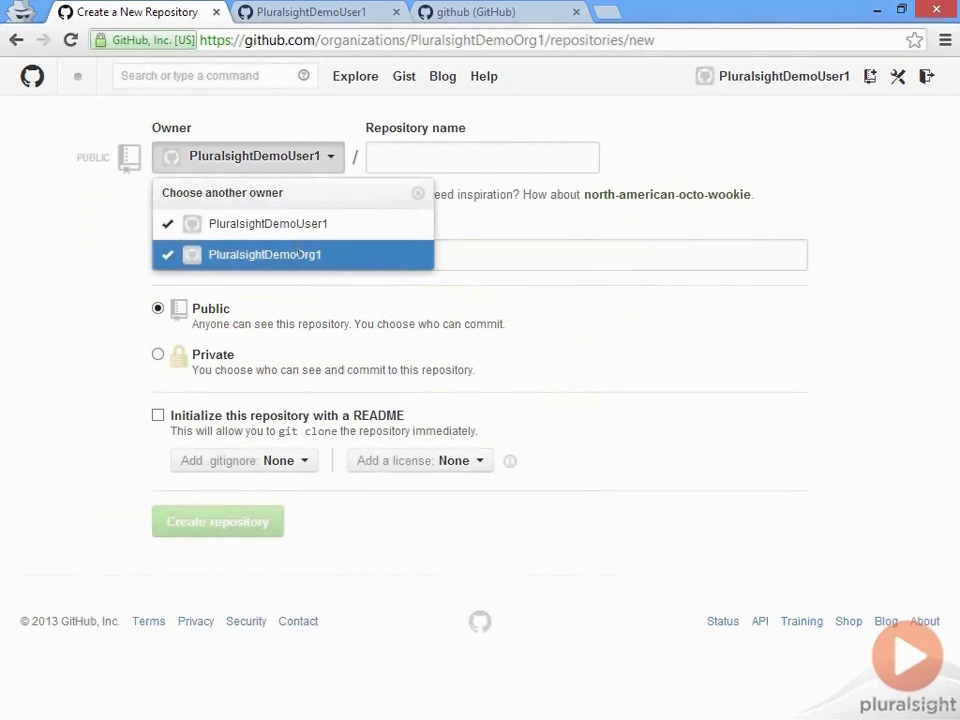
click(299, 253)
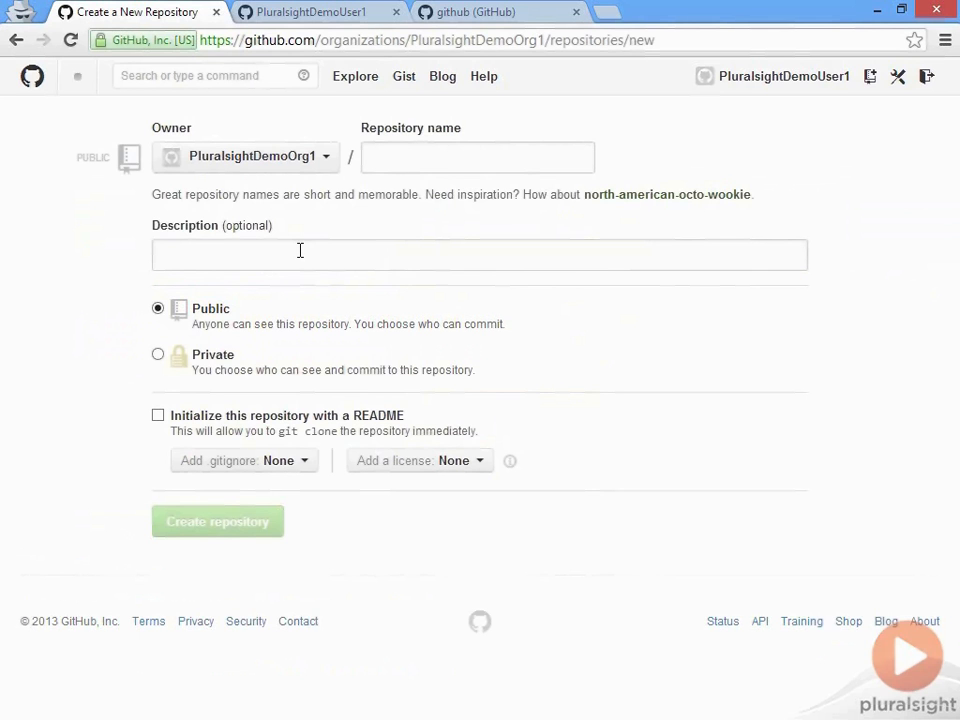
Step: Leave the form and return to the PluralsightDemoOrg1 dashboard by way of the personal dashboard
click(31, 76)
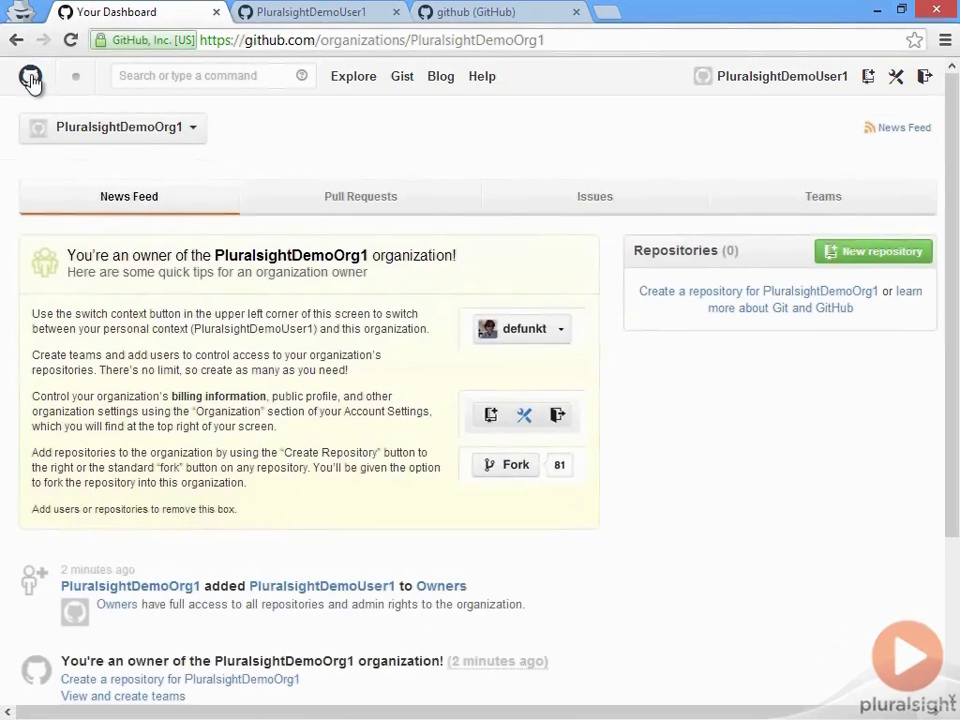
click(180, 133)
click(157, 228)
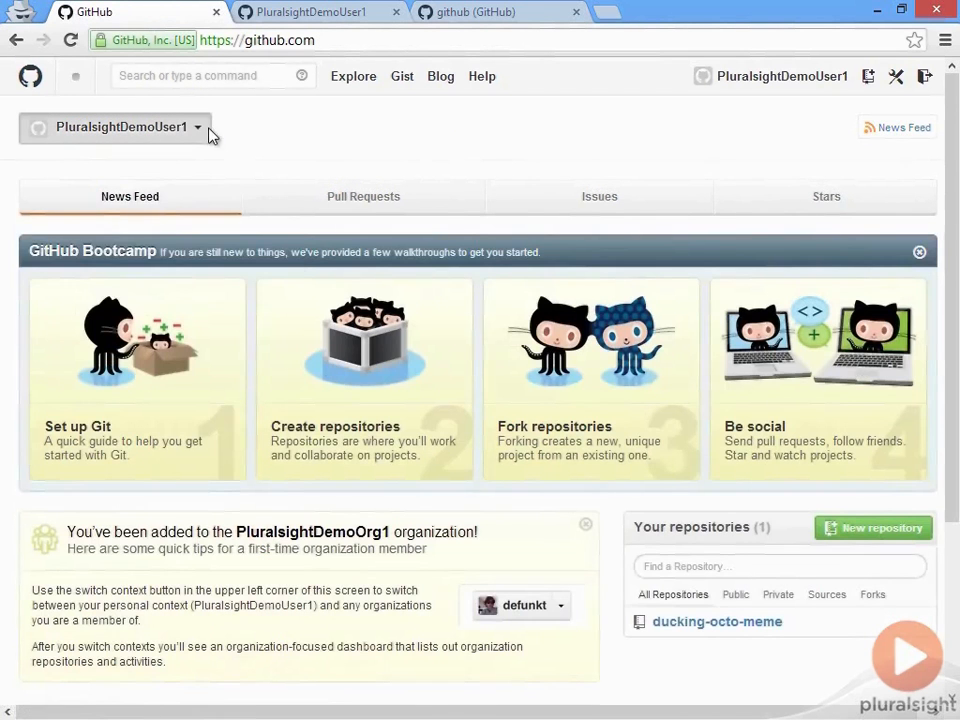
click(208, 130)
click(167, 228)
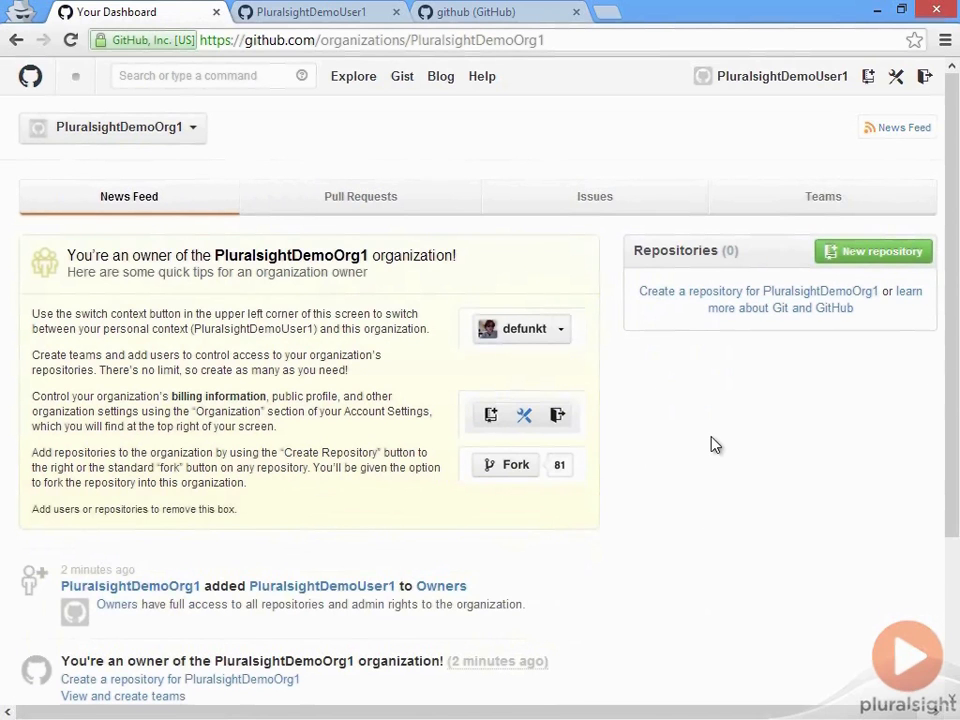
scroll(716, 446, down, 3)
Step: Review the PluralsightDemoOrg1 dashboard now listing ducking-octo-lana and bring up the account contexts
scroll(716, 446, up, 3)
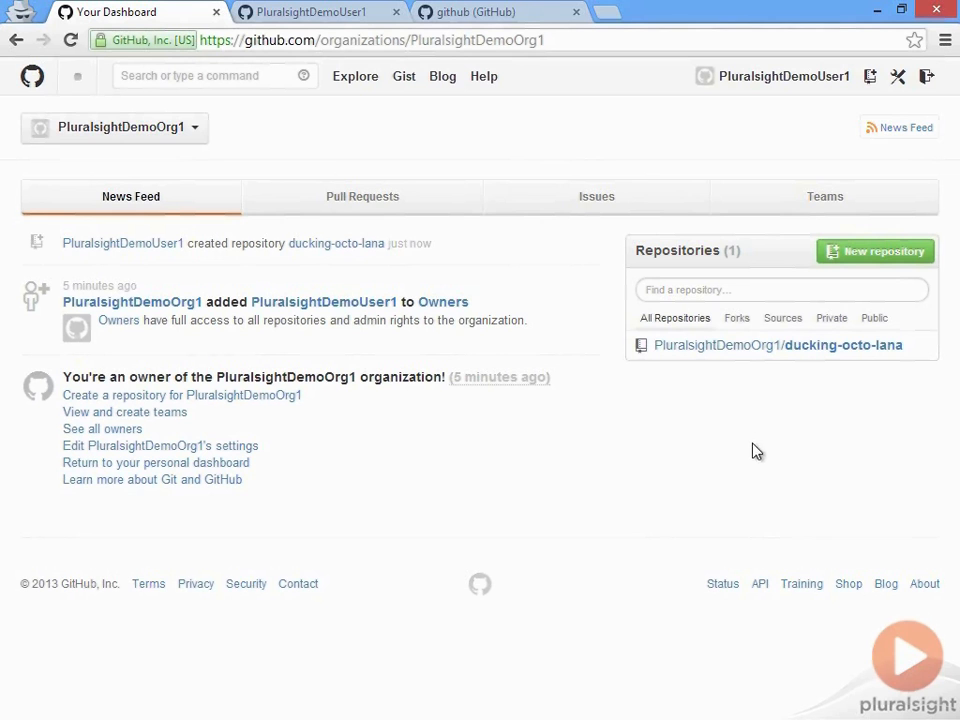
click(198, 135)
Step: From the personal dashboard, open ducking-octo-meme, check its contributors, then go to its settings
click(204, 223)
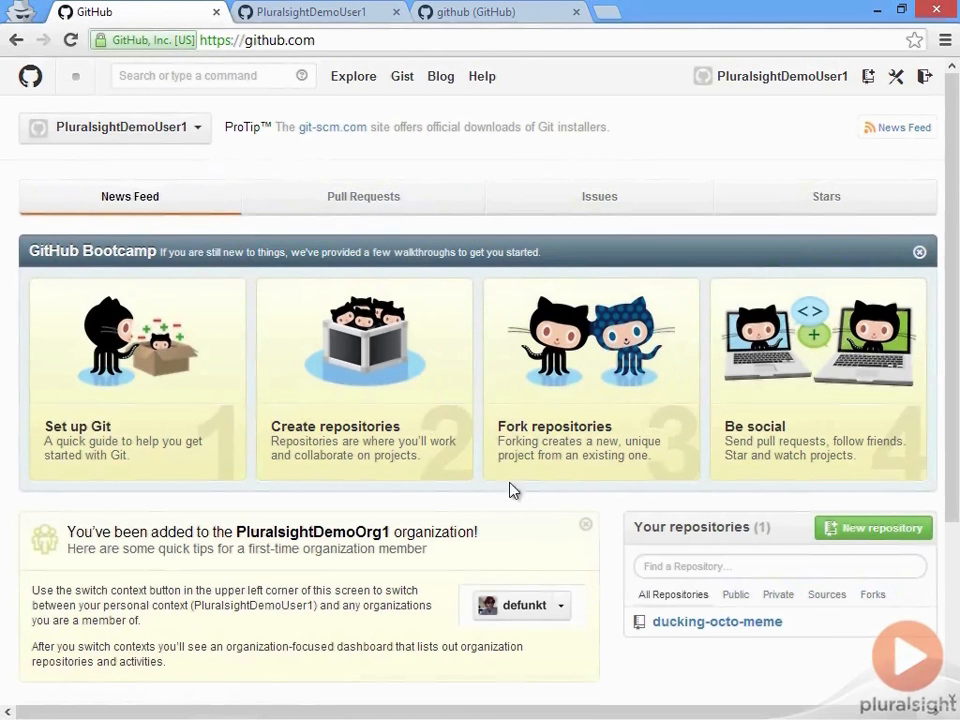
click(722, 622)
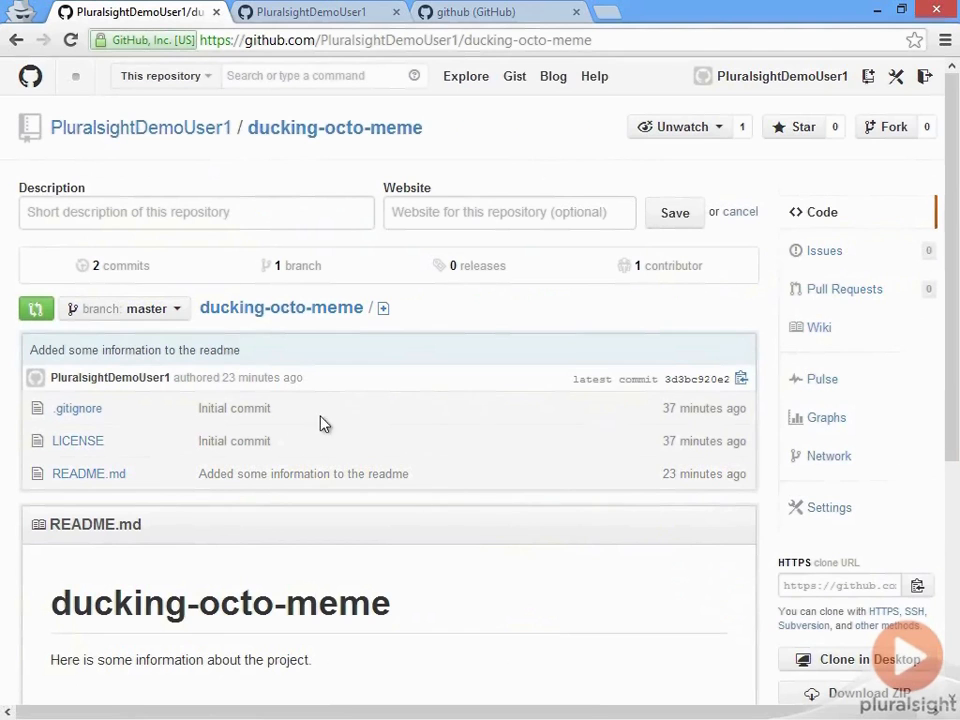
click(690, 273)
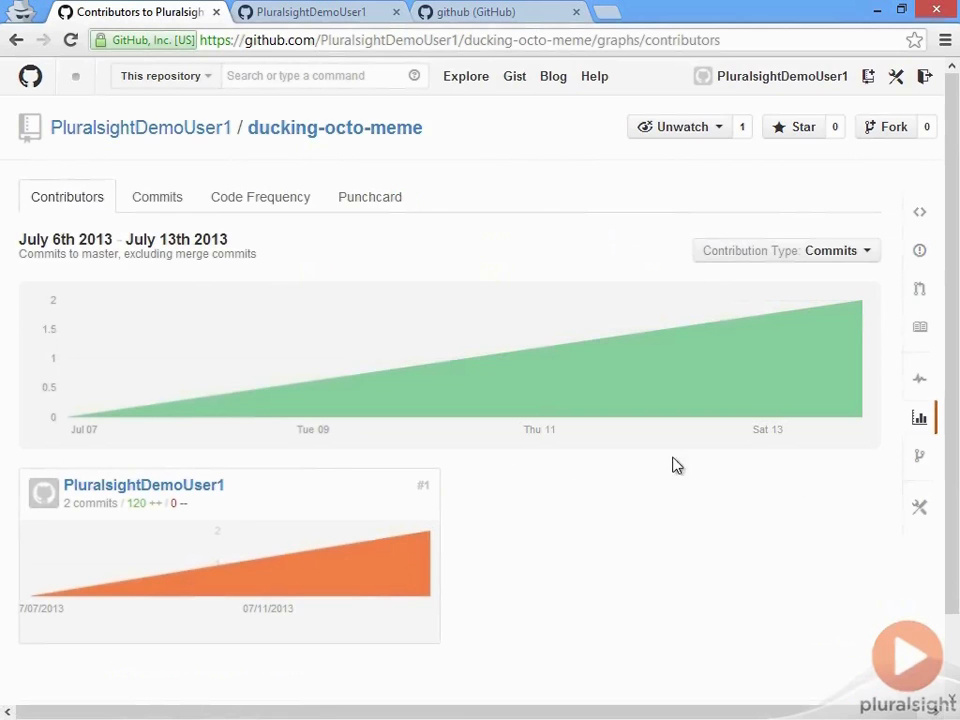
scroll(533, 493, down, 2)
scroll(533, 493, up, 2)
click(920, 508)
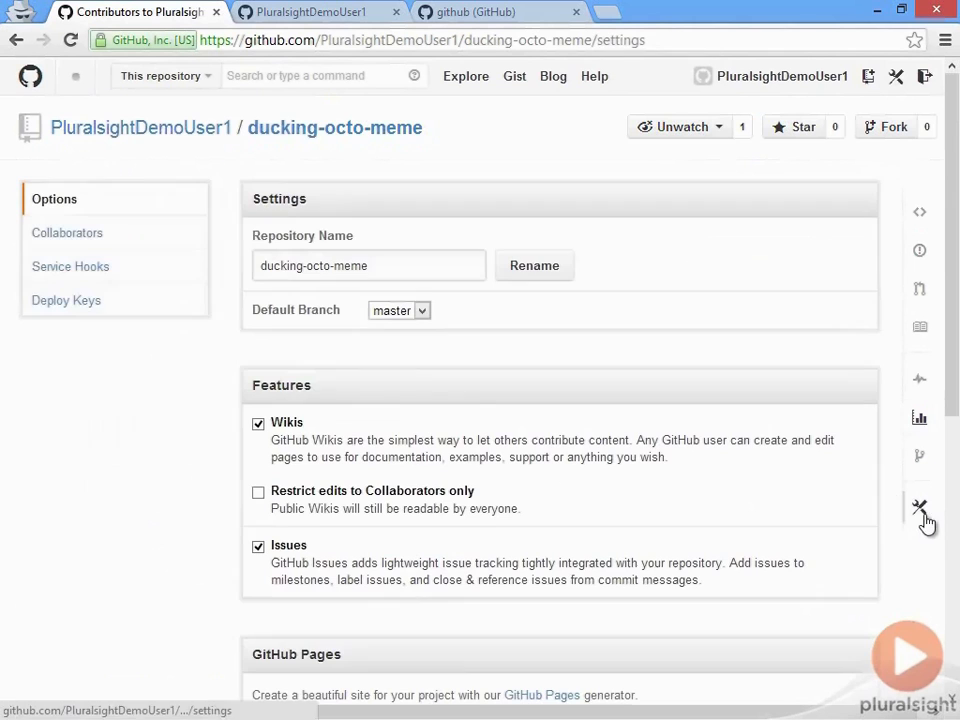
Step: Open the Collaborators settings and confirm the account password
click(123, 248)
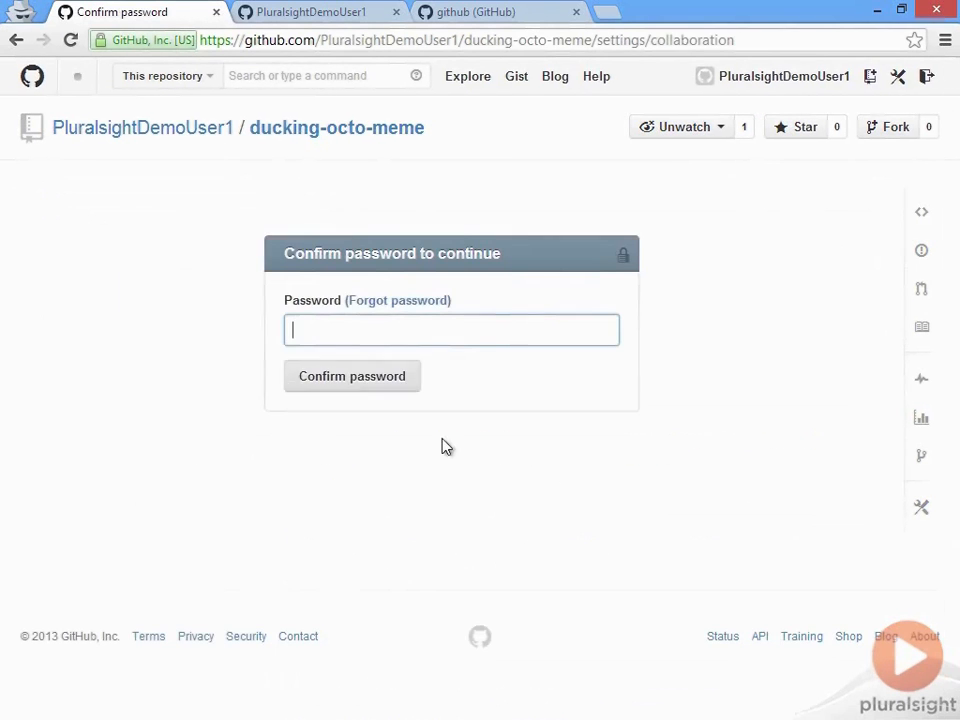
text(•••••••)
key(ctrl+BackSpace)
text(•••••••••••)
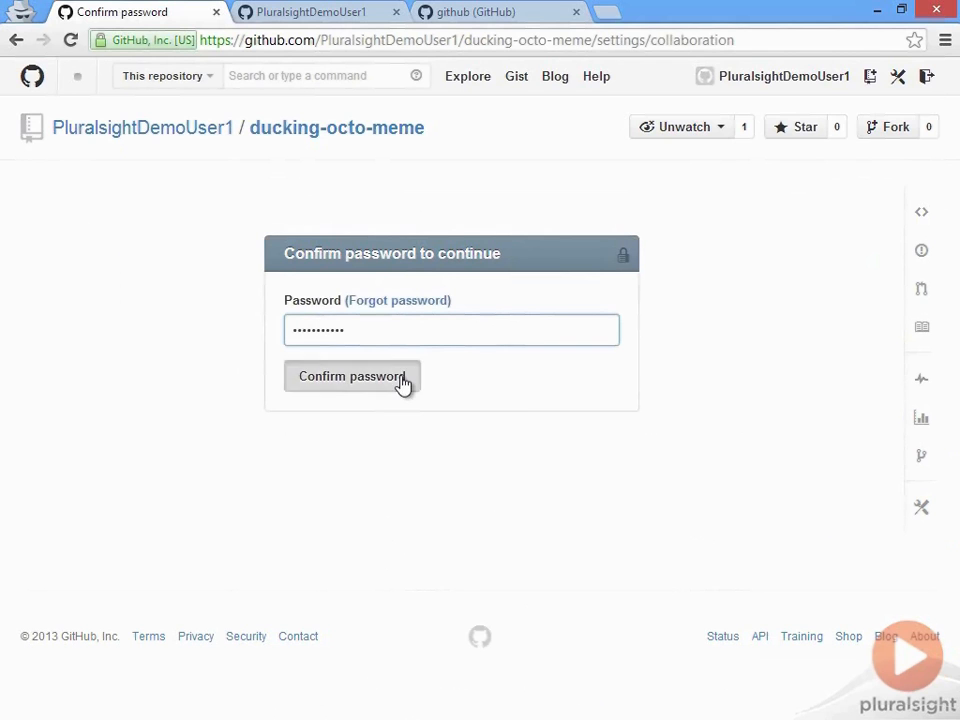
click(401, 385)
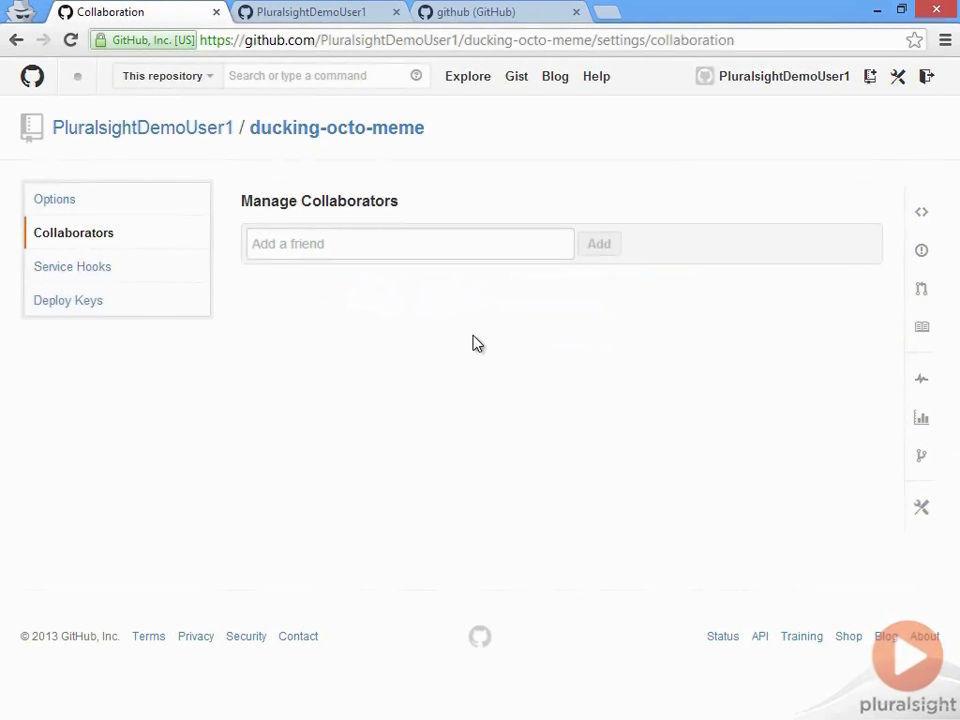
Step: Add two users as collaborators, then return to the ducking-octo-meme main page
text(BrendanPluralsight)
click(399, 279)
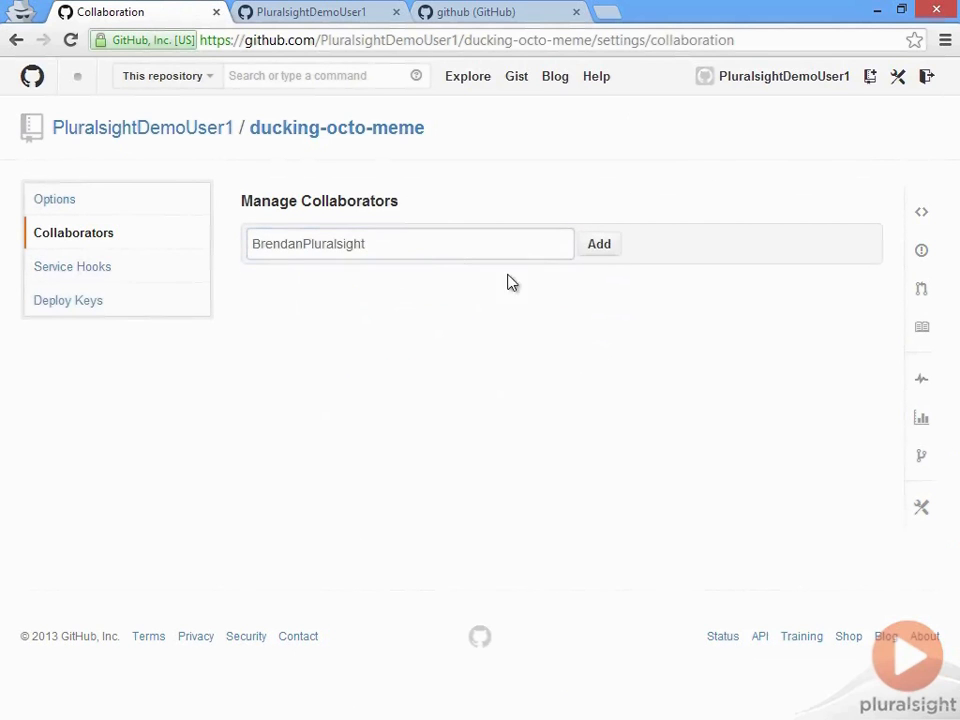
click(598, 243)
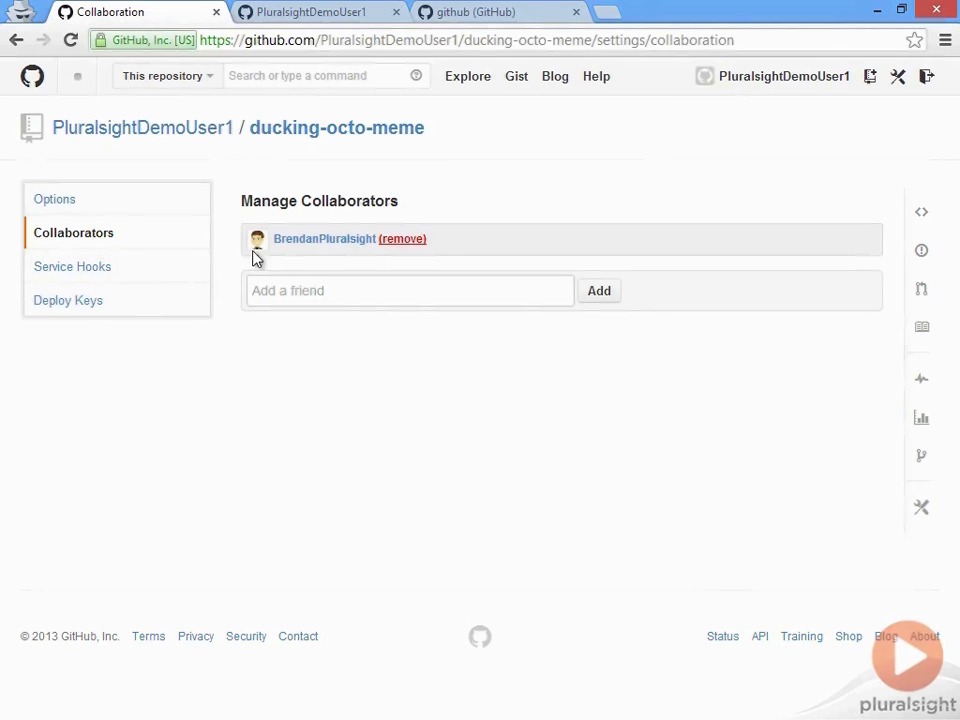
click(365, 286)
text(benrick)
click(362, 318)
click(601, 293)
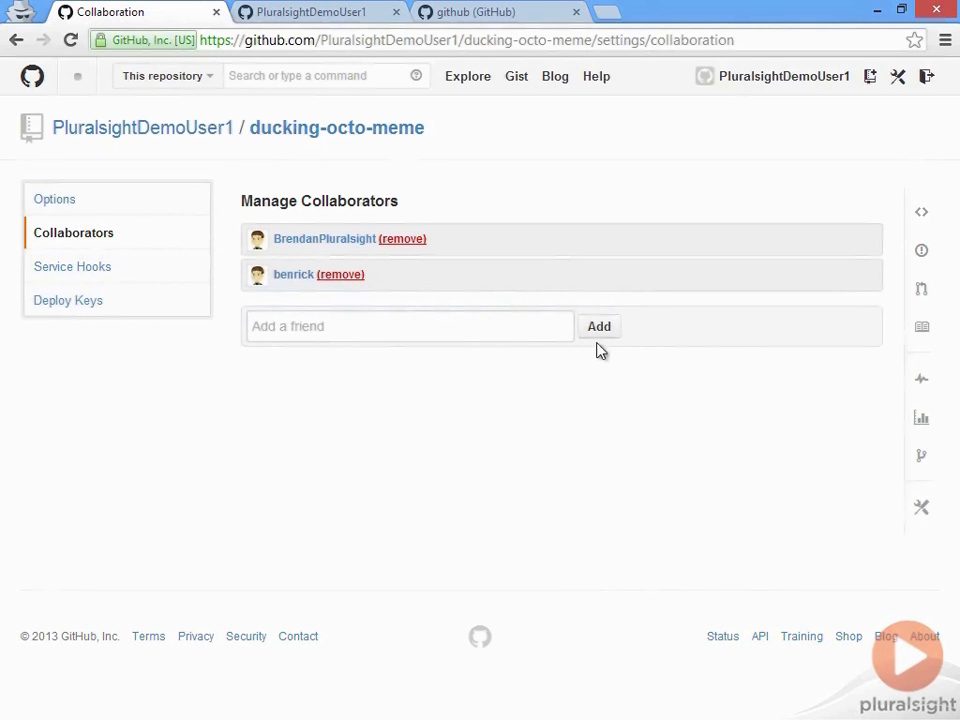
click(346, 133)
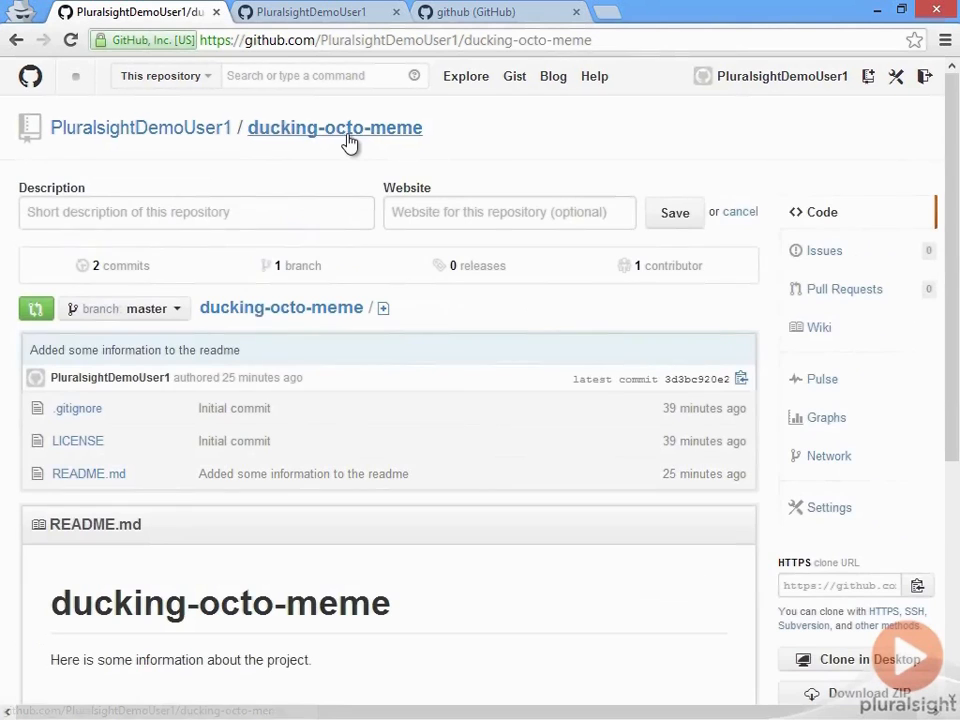
Step: Recheck ducking-octo-meme's contributor list, then return to the personal dashboard
click(686, 276)
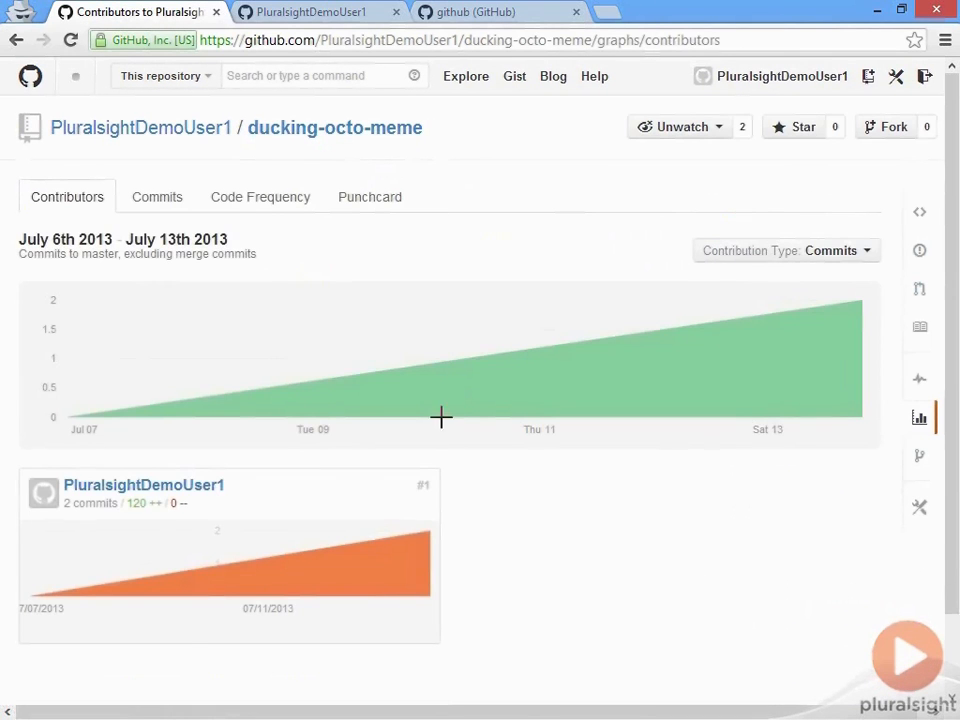
scroll(420, 548, down, 2)
scroll(300, 380, up, 2)
click(310, 130)
scroll(553, 436, down, 1)
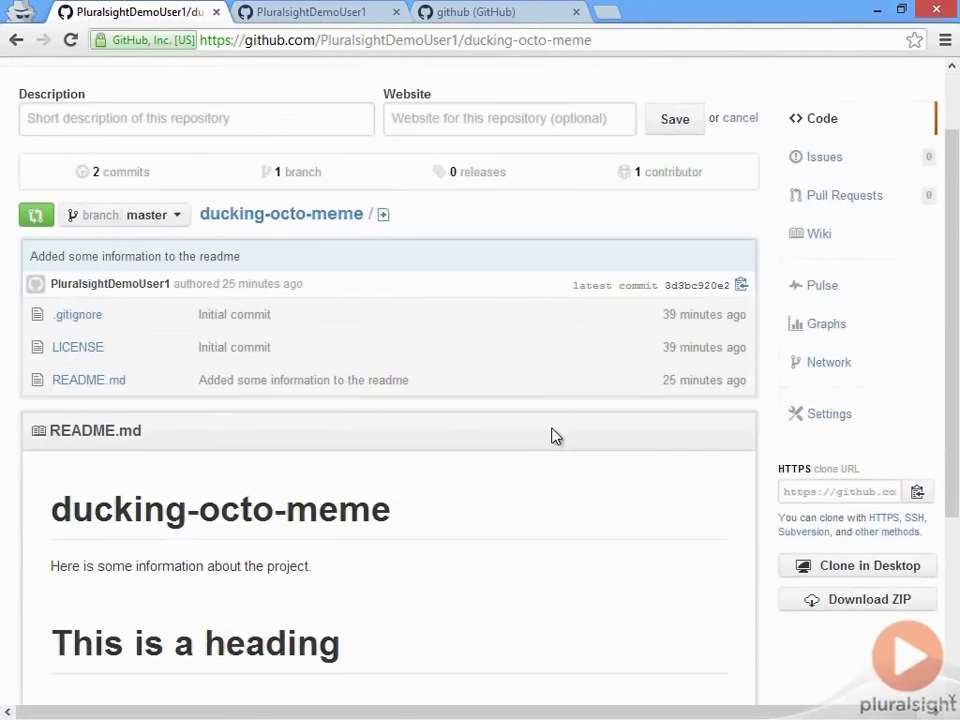
scroll(555, 436, down, 2)
scroll(554, 429, up, 3)
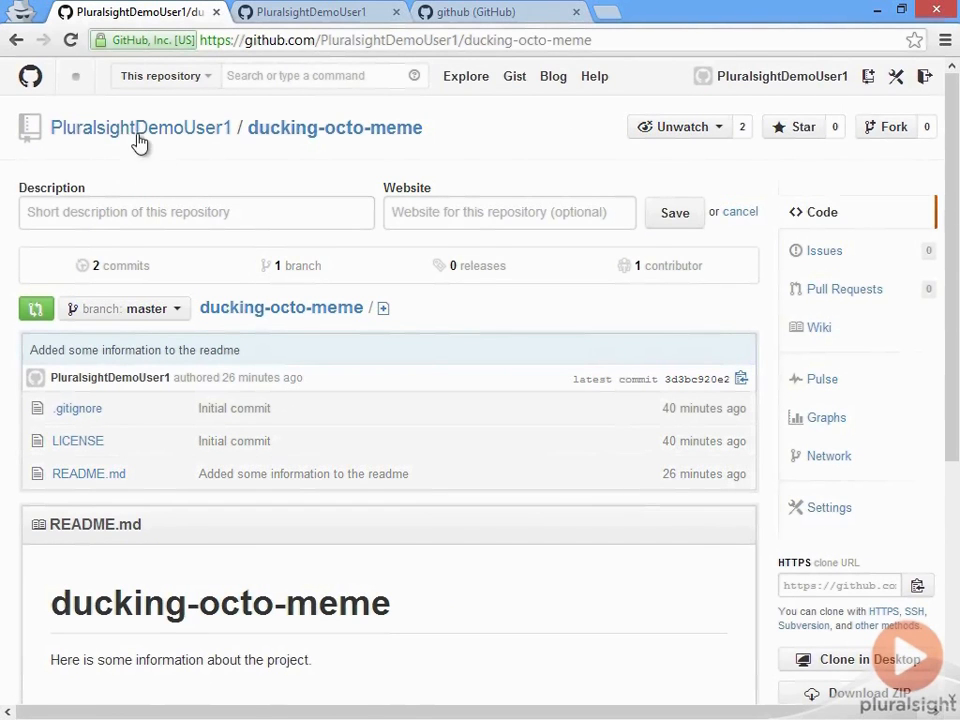
click(32, 80)
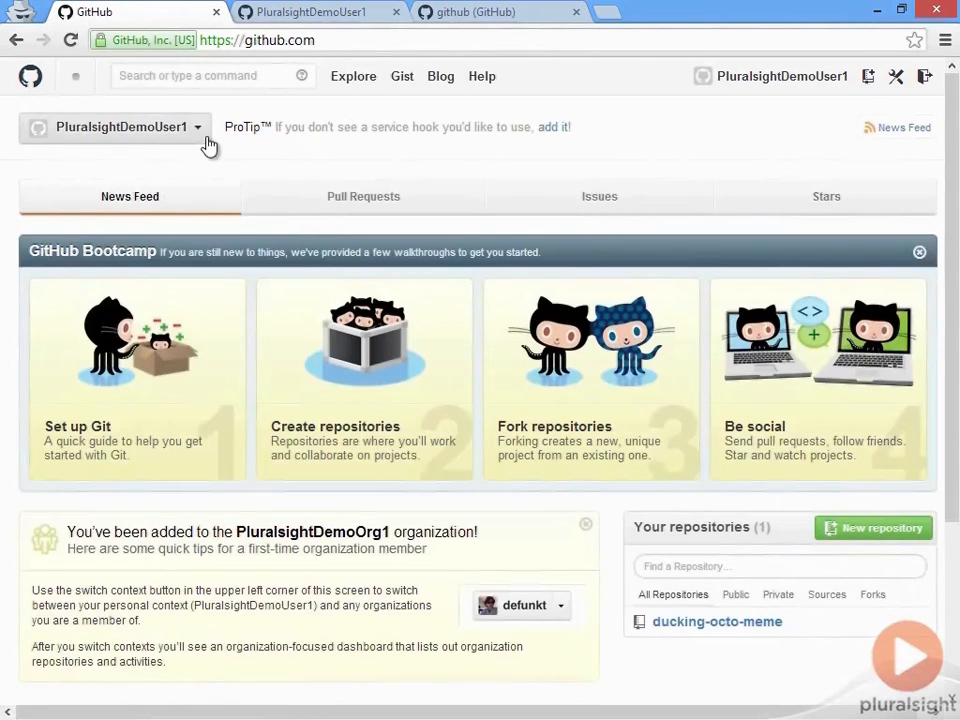
Step: Switch to the PluralsightDemoOrg1 context and open the ducking-octo-lana repository's Settings page
click(203, 138)
click(193, 232)
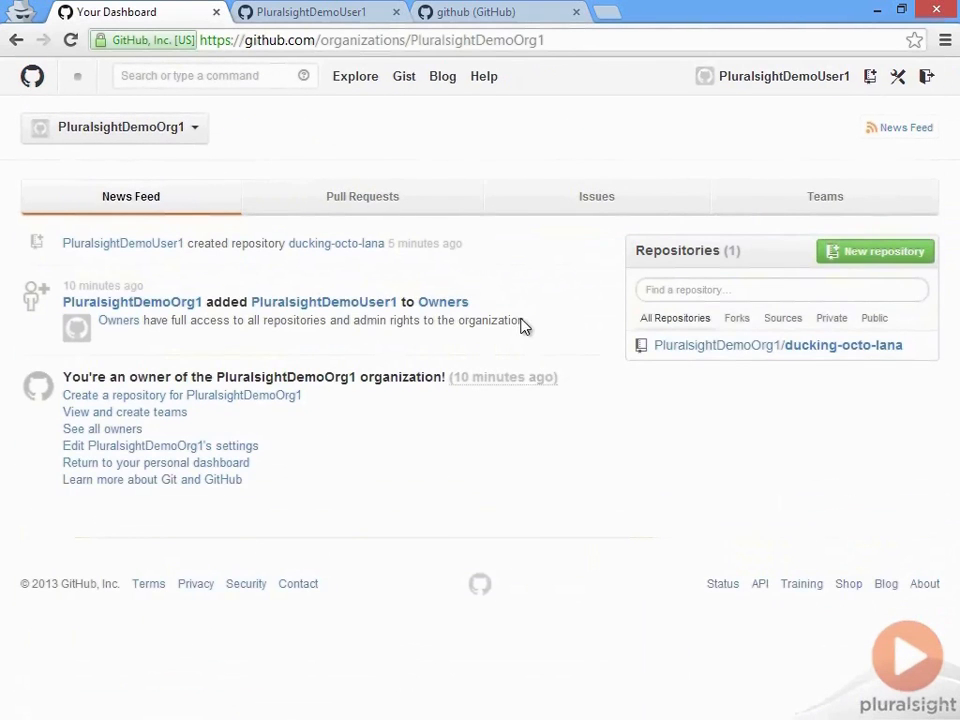
click(842, 346)
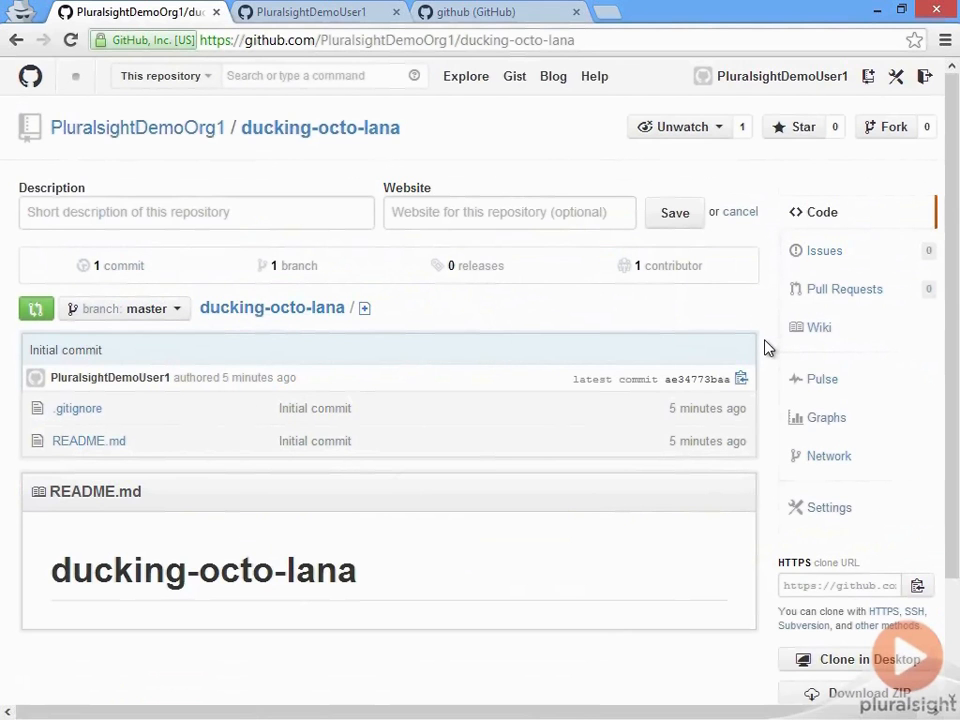
click(826, 511)
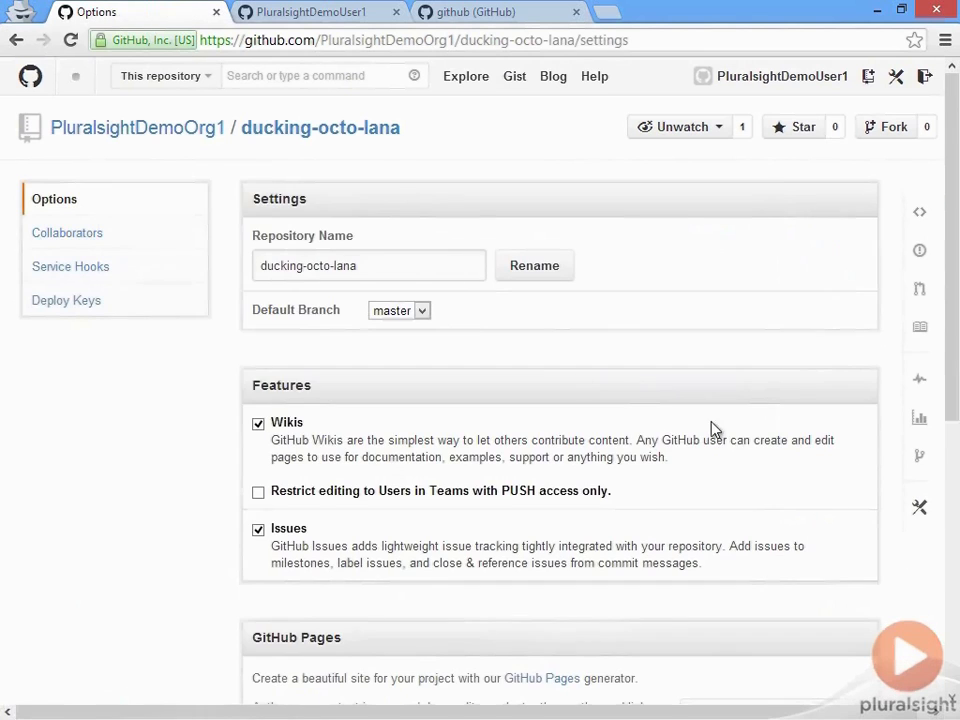
Step: Confirm the Collaborators team list for ducking-octo-lana is empty, then open the PluralsightDemoOrg1 profile
click(141, 236)
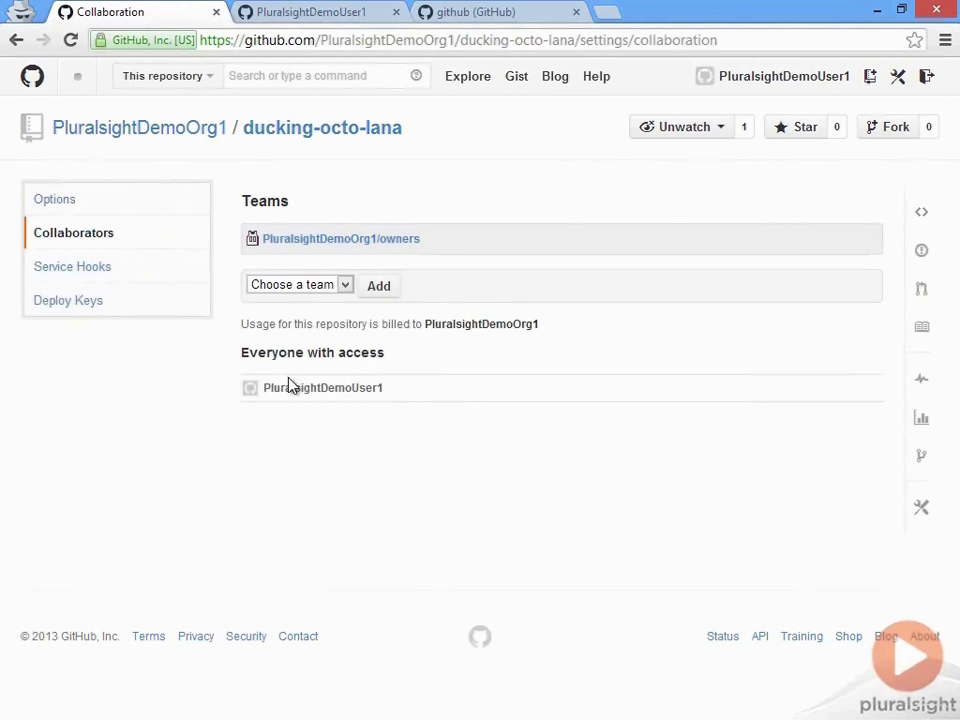
click(345, 287)
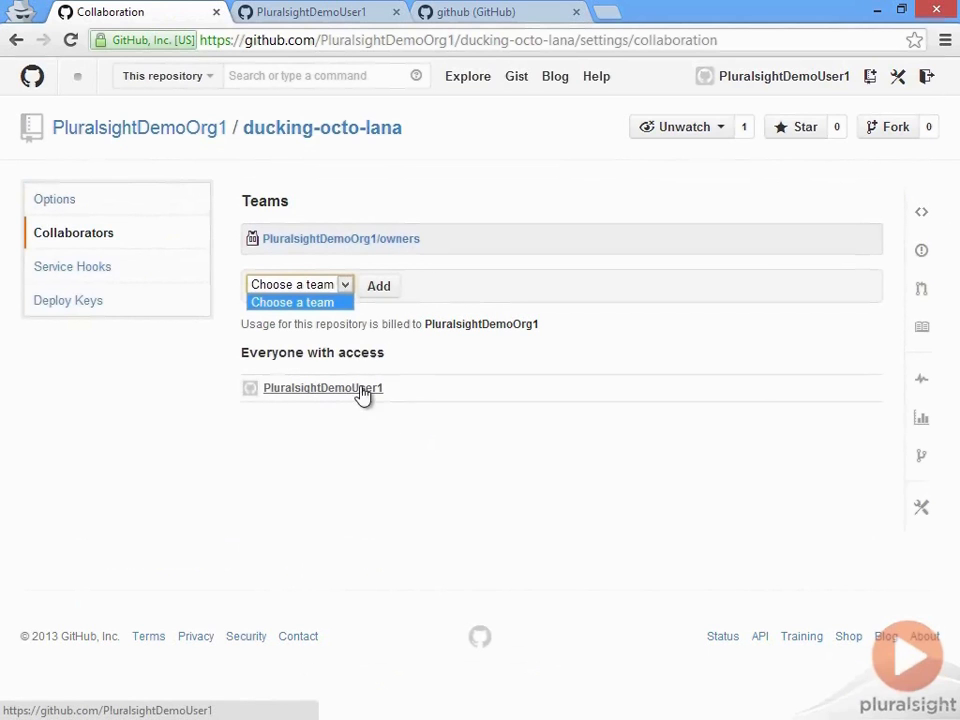
click(446, 350)
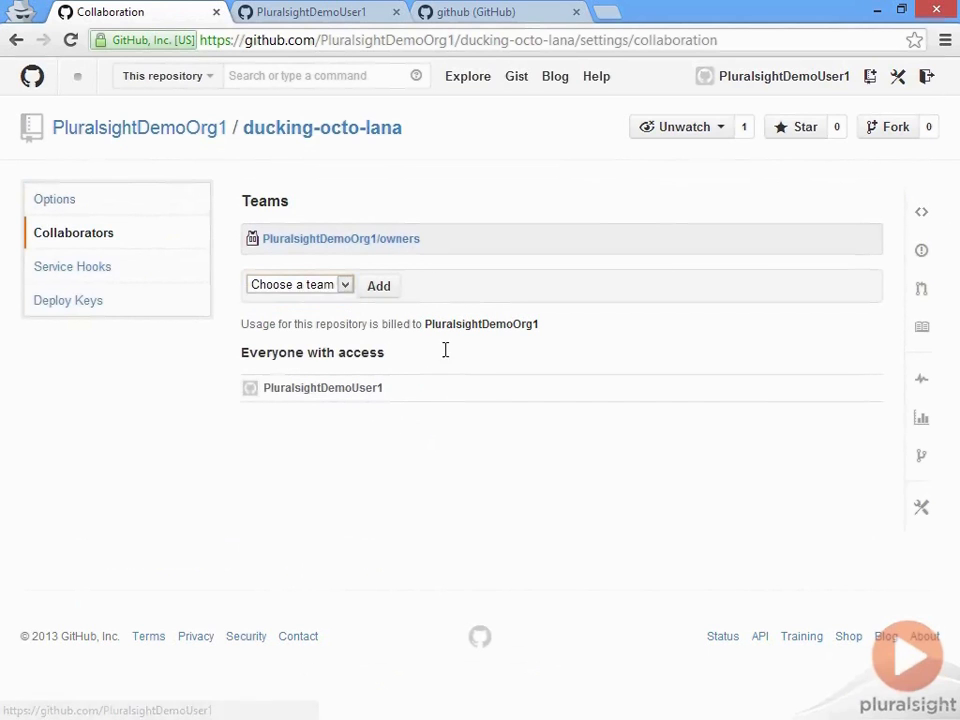
click(330, 290)
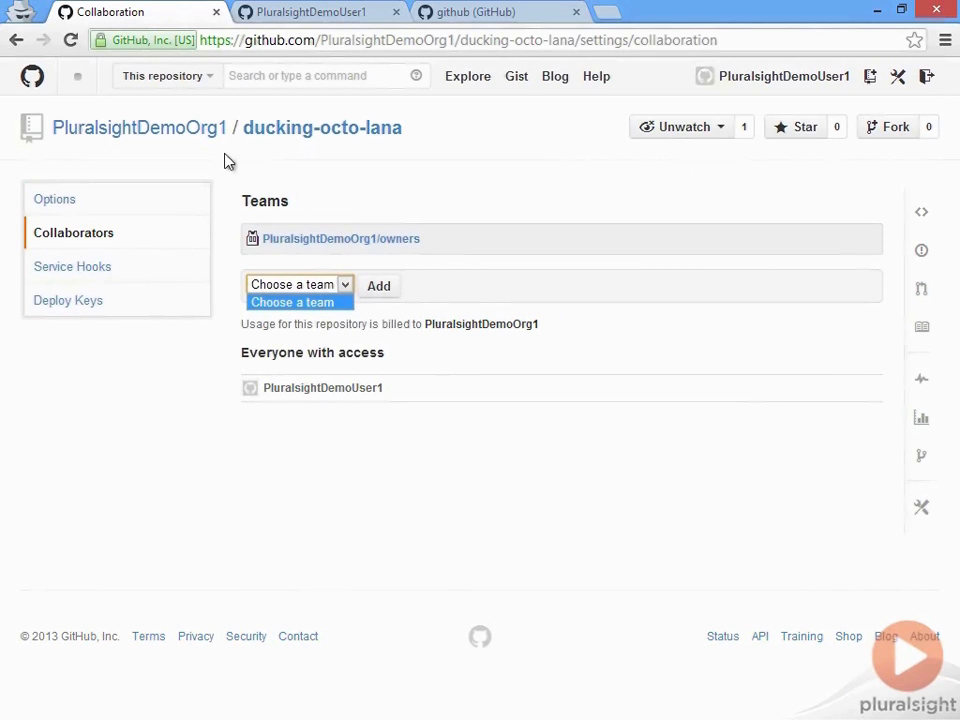
click(200, 140)
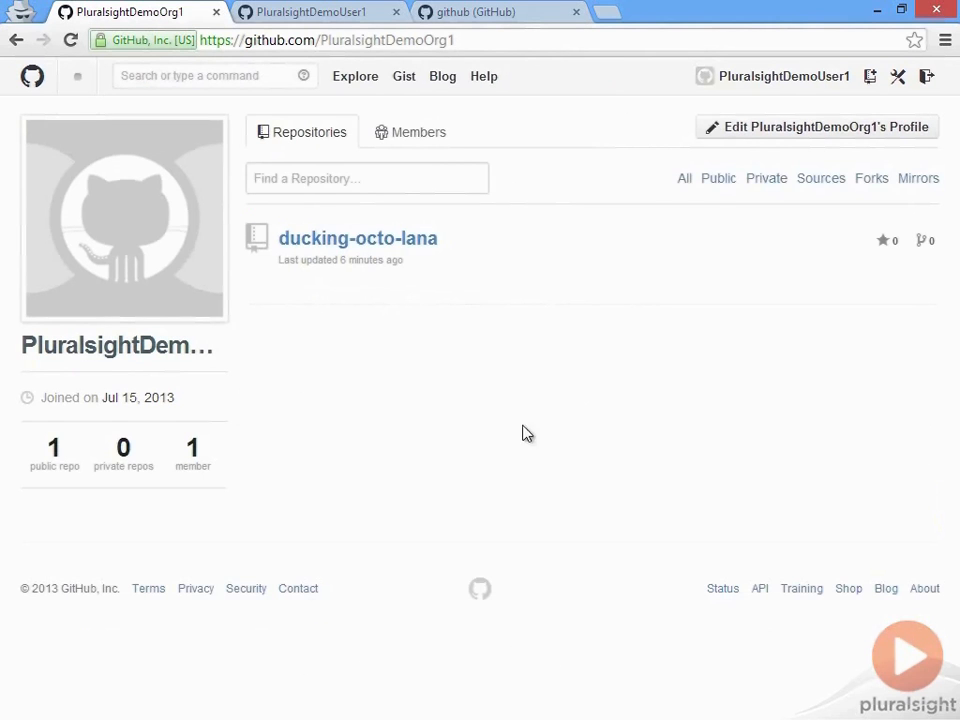
click(33, 87)
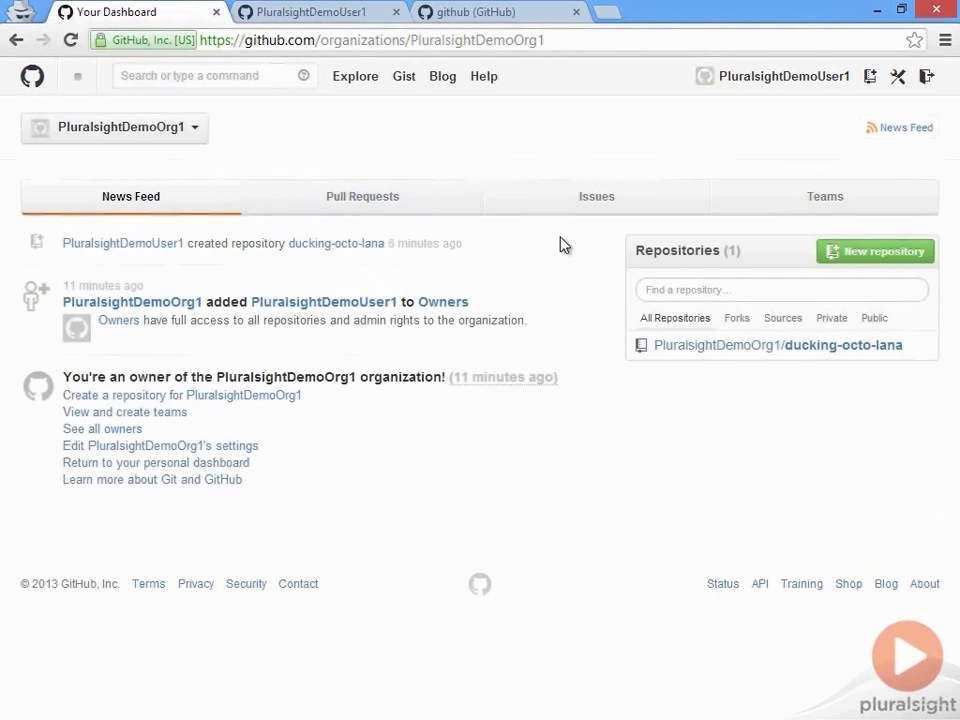
click(805, 205)
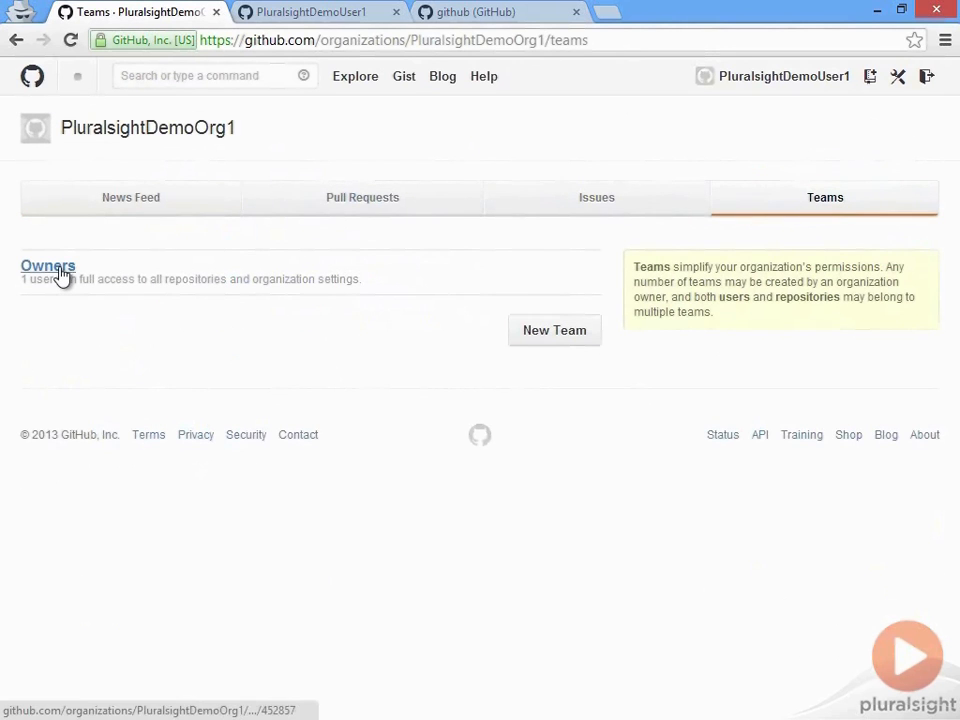
click(60, 276)
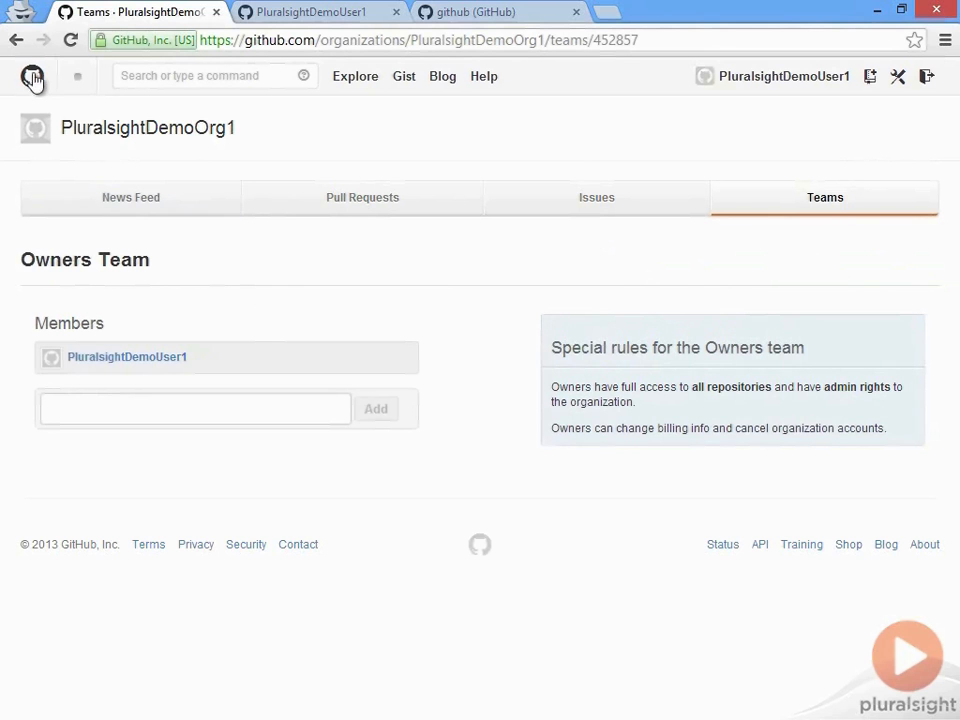
click(16, 41)
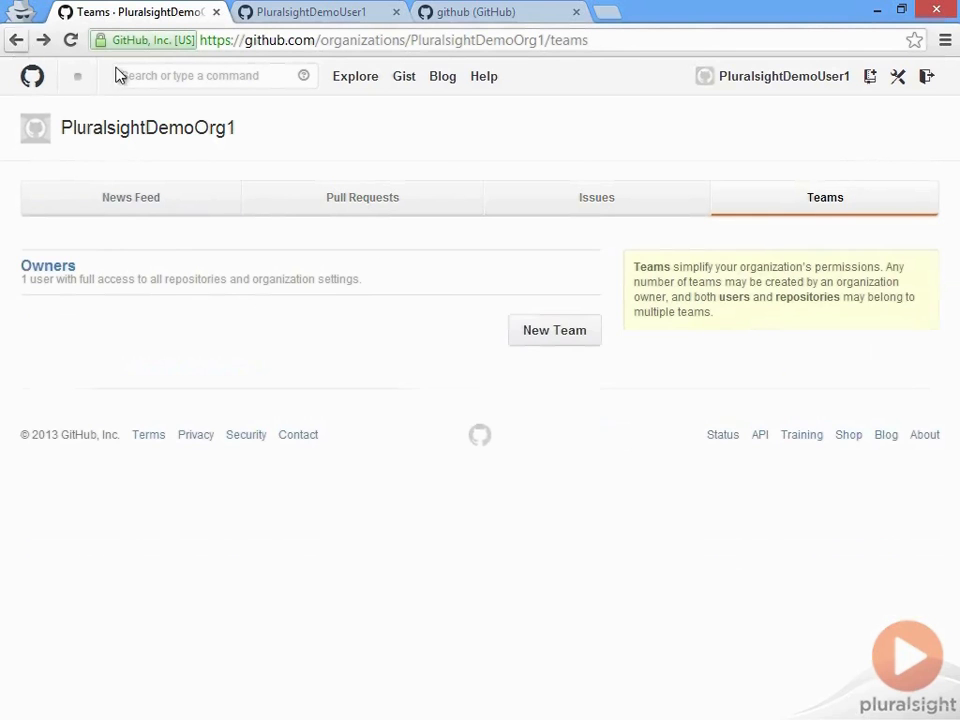
Step: Start a new team named DeveloperTeam1 with Push & Pull permission
click(592, 345)
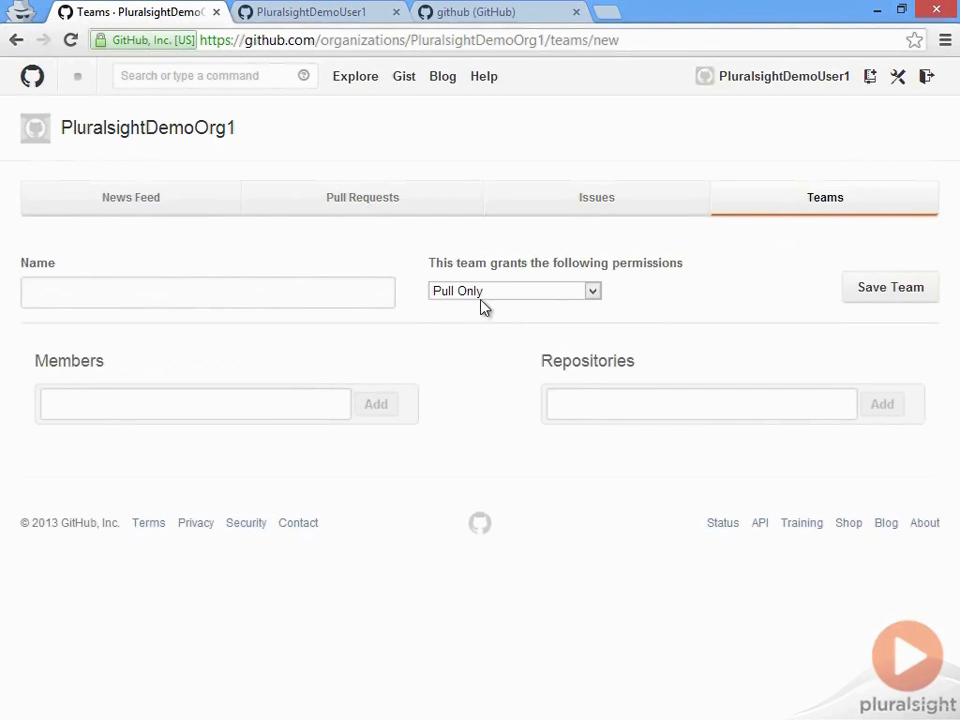
click(176, 300)
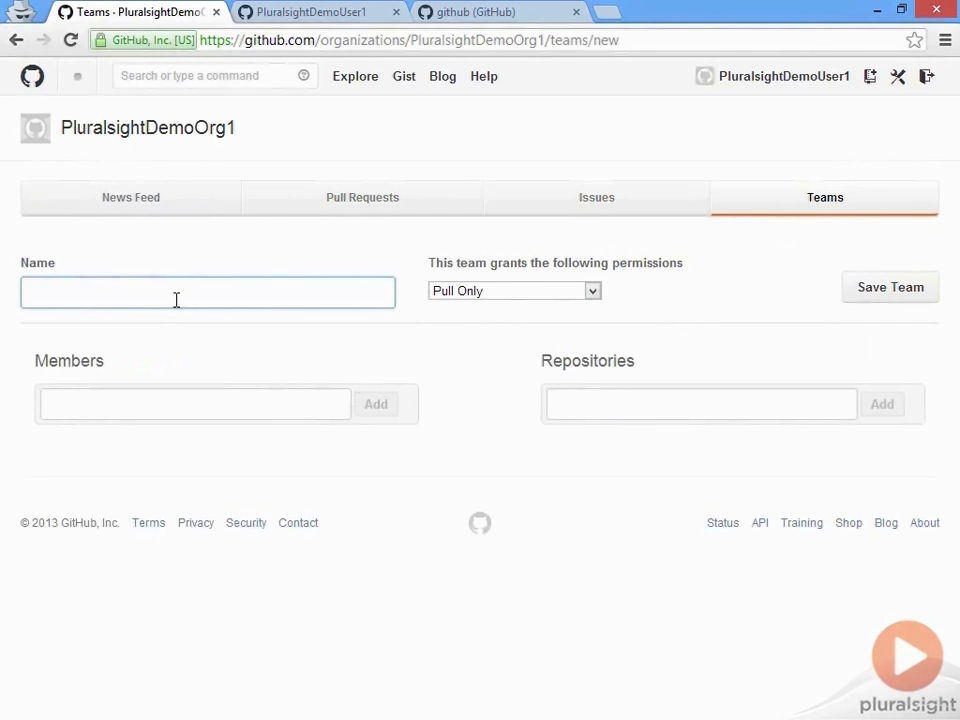
text(DeveloperTeam1)
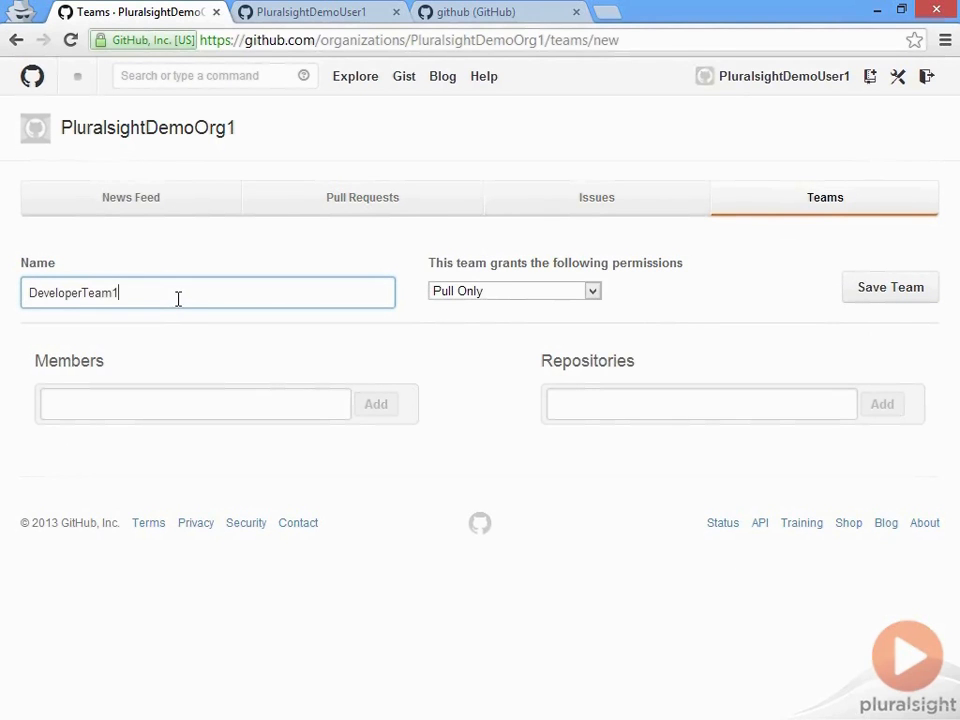
click(484, 297)
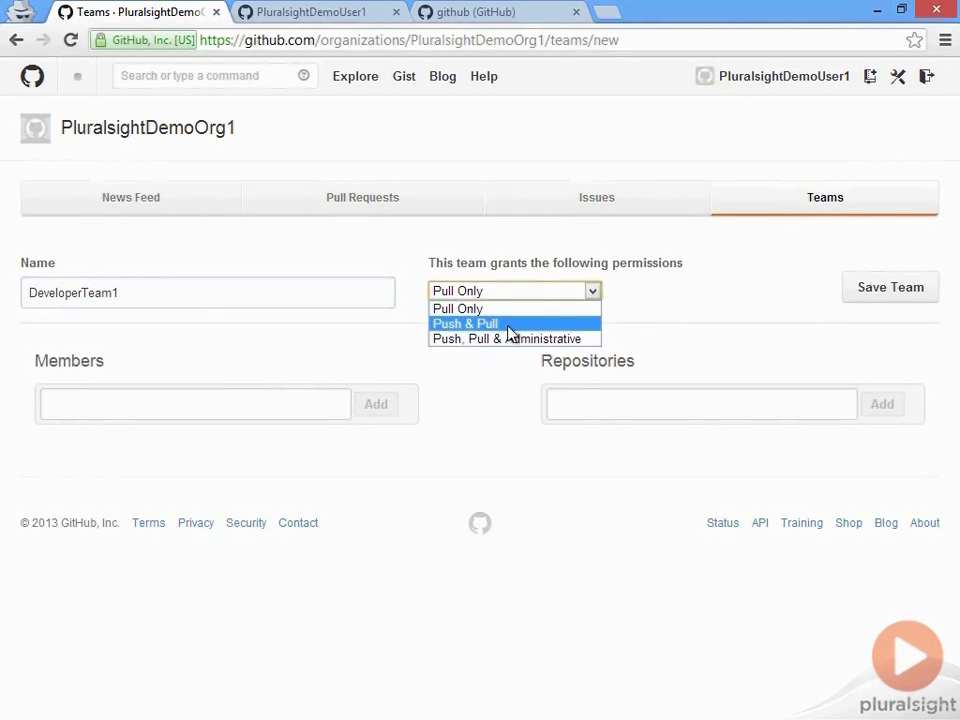
click(510, 328)
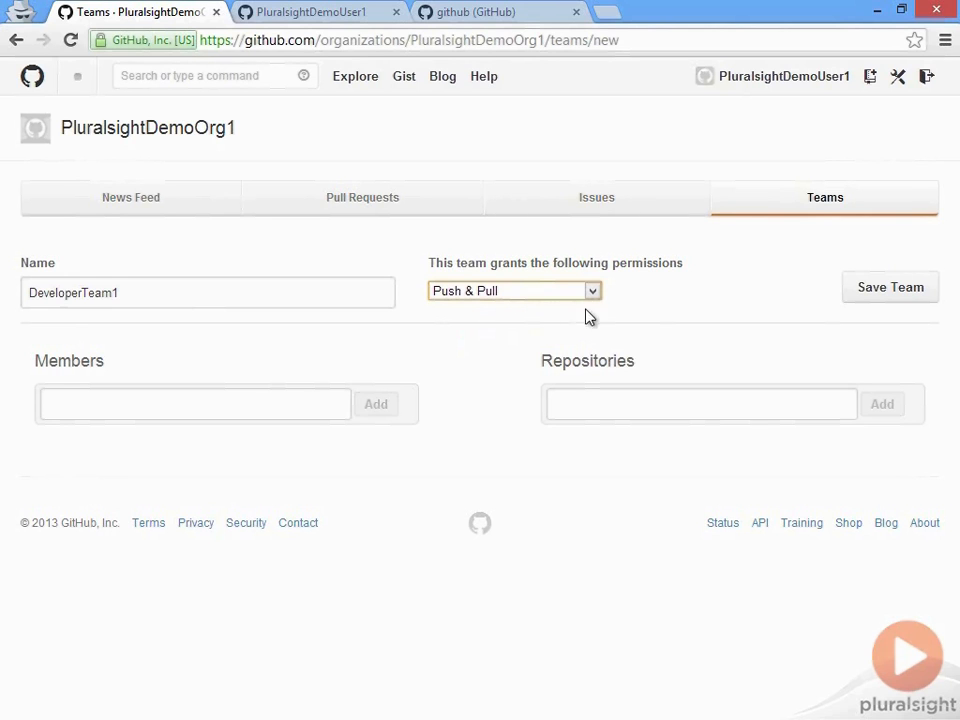
Step: Add the other user's account as a team member, save the team, and return to Teams
click(213, 418)
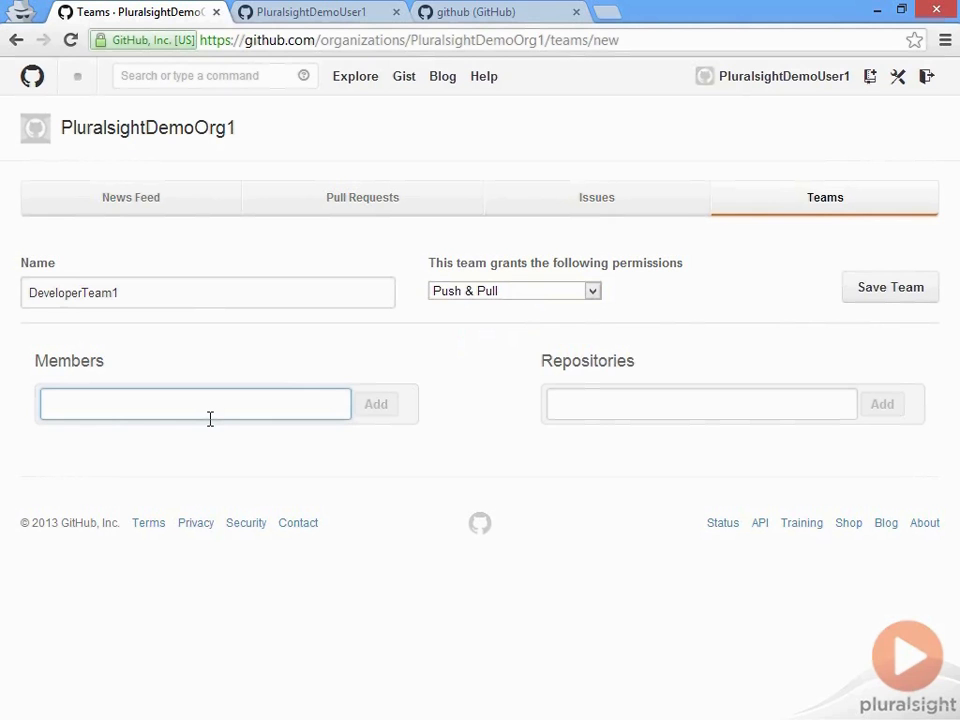
text(brendanplu)
click(193, 439)
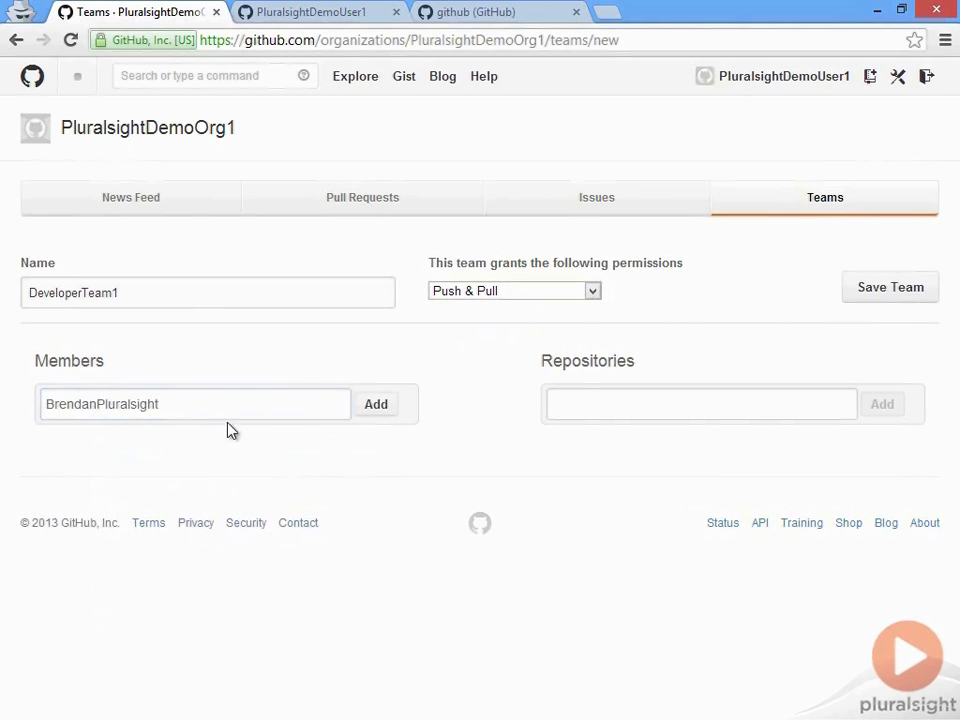
click(384, 409)
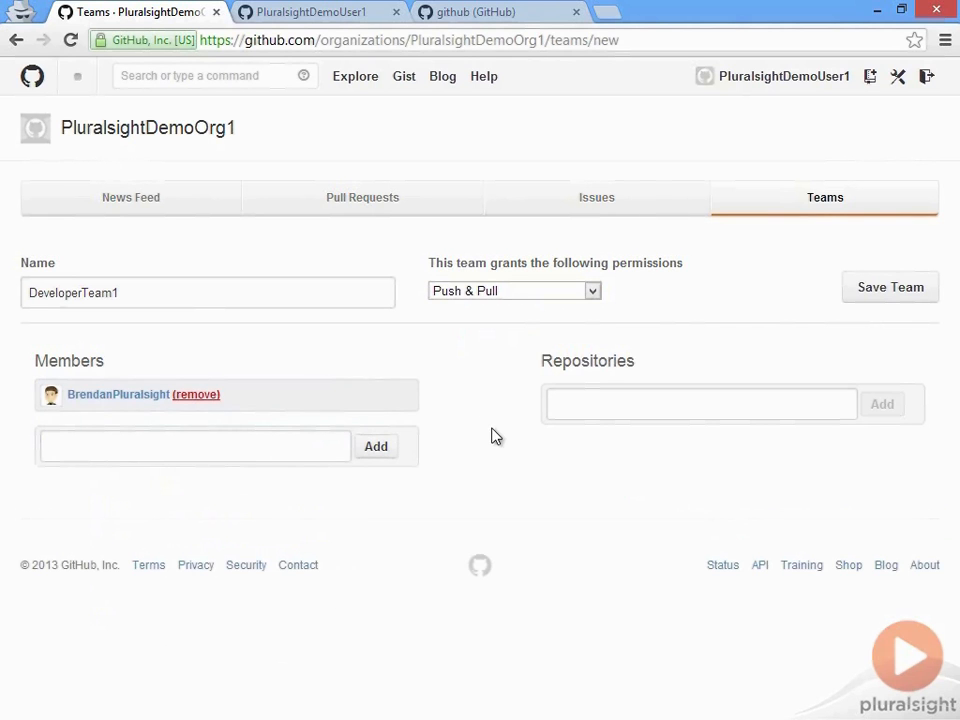
click(890, 290)
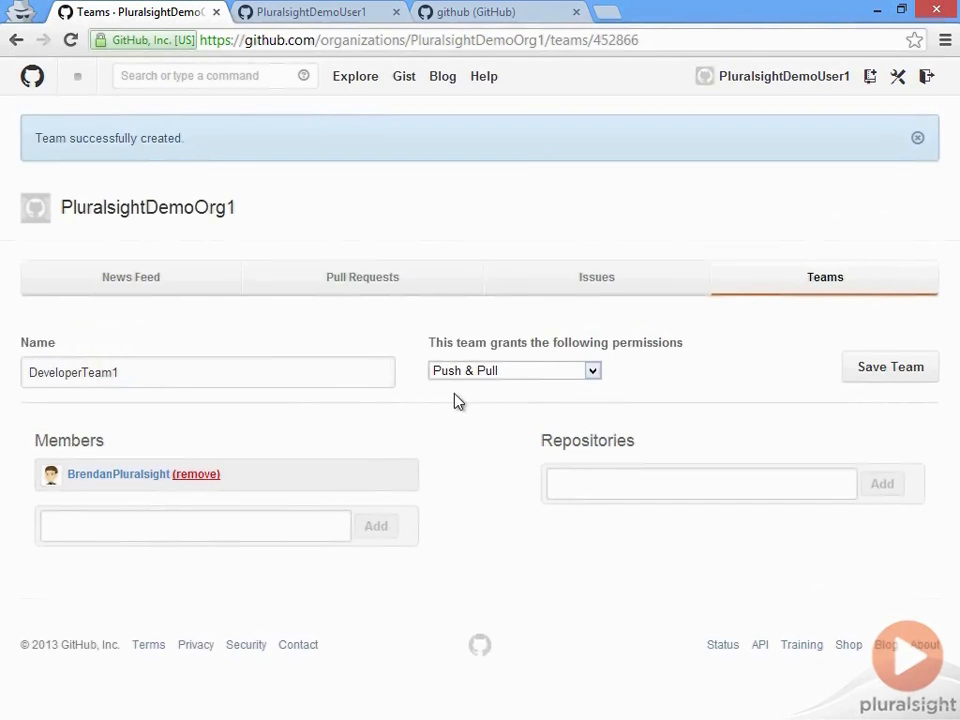
click(874, 289)
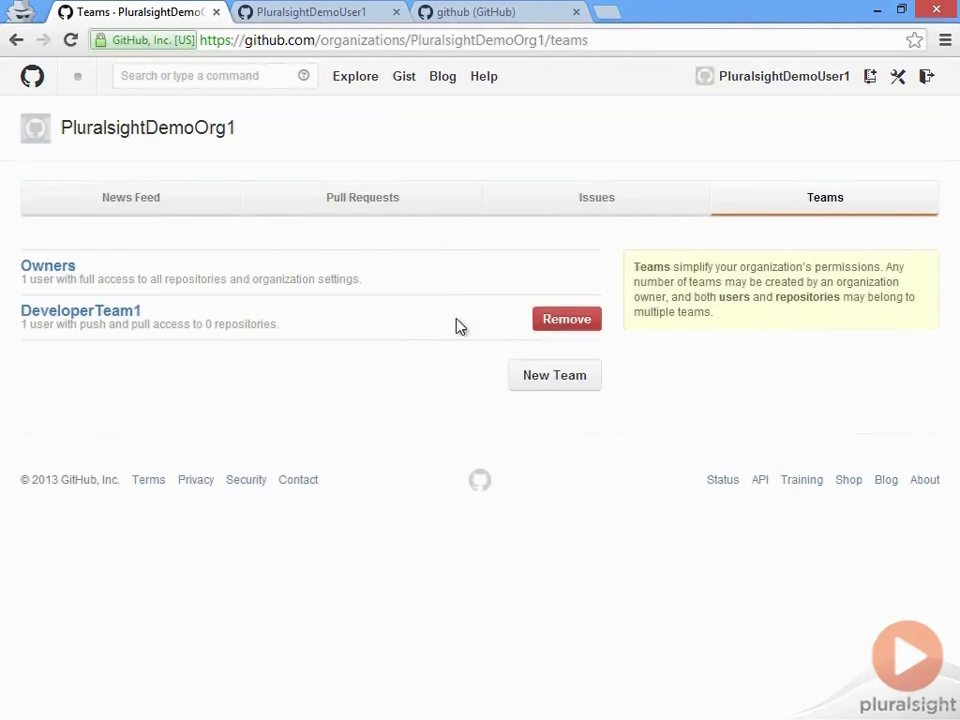
click(107, 320)
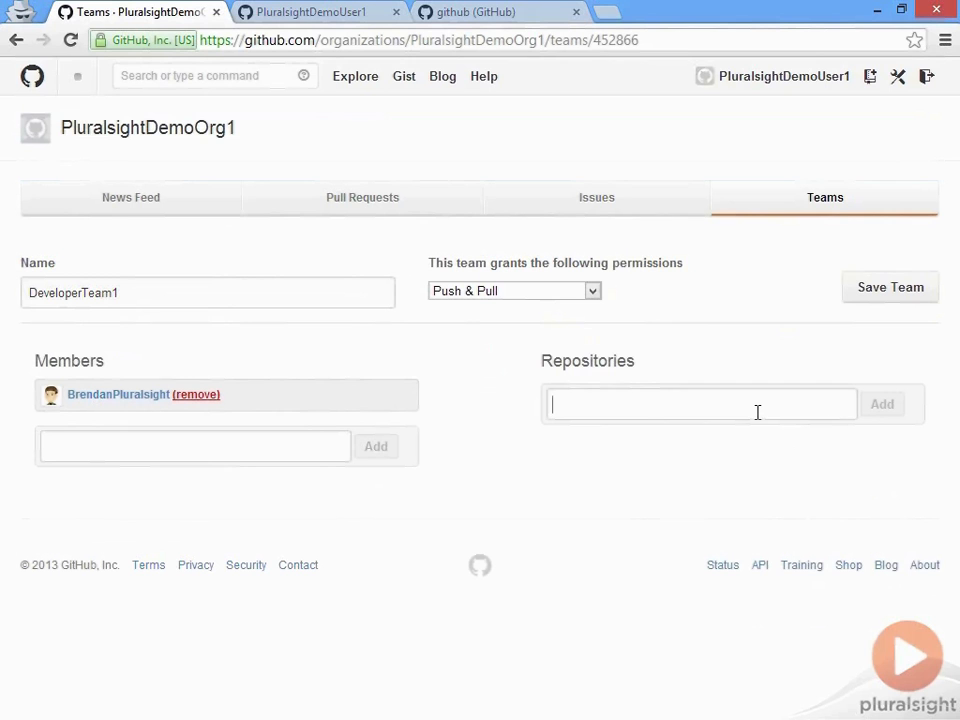
text(ucking)
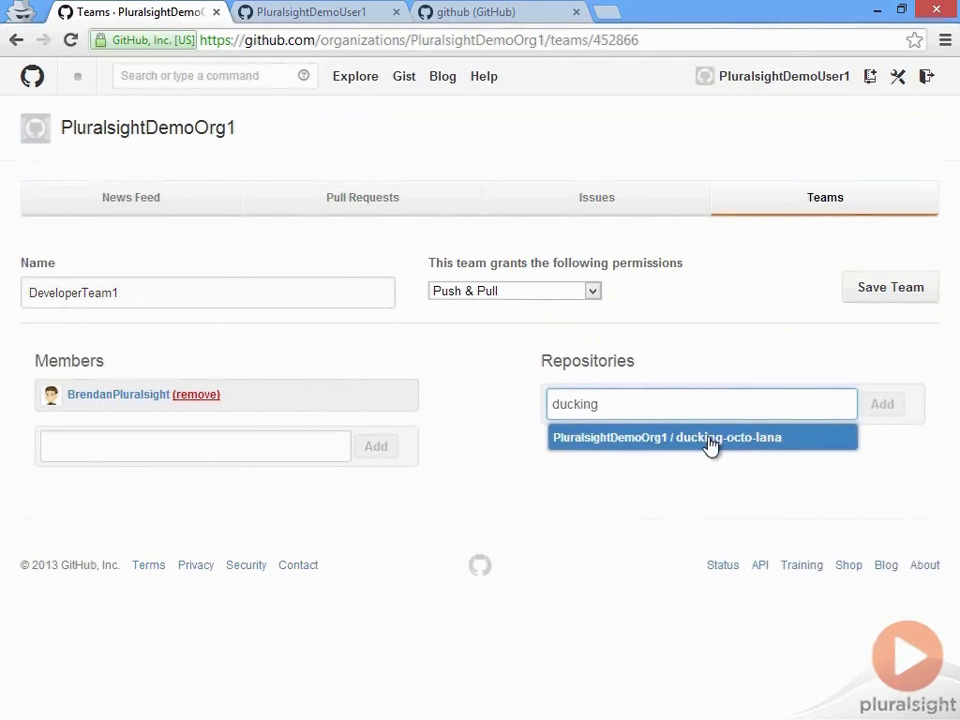
click(710, 438)
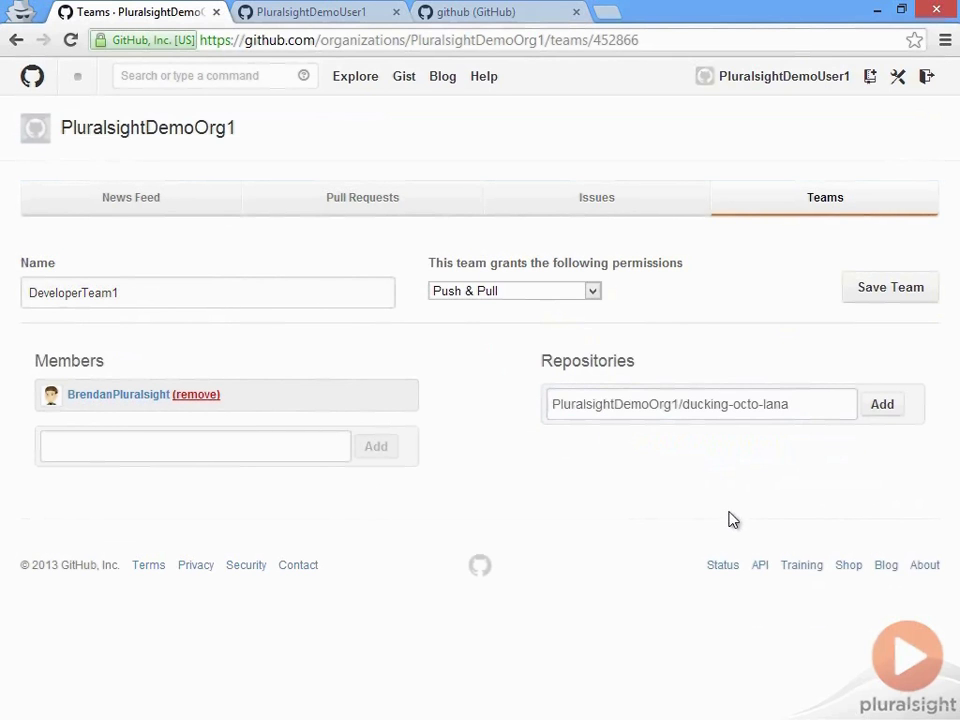
click(882, 407)
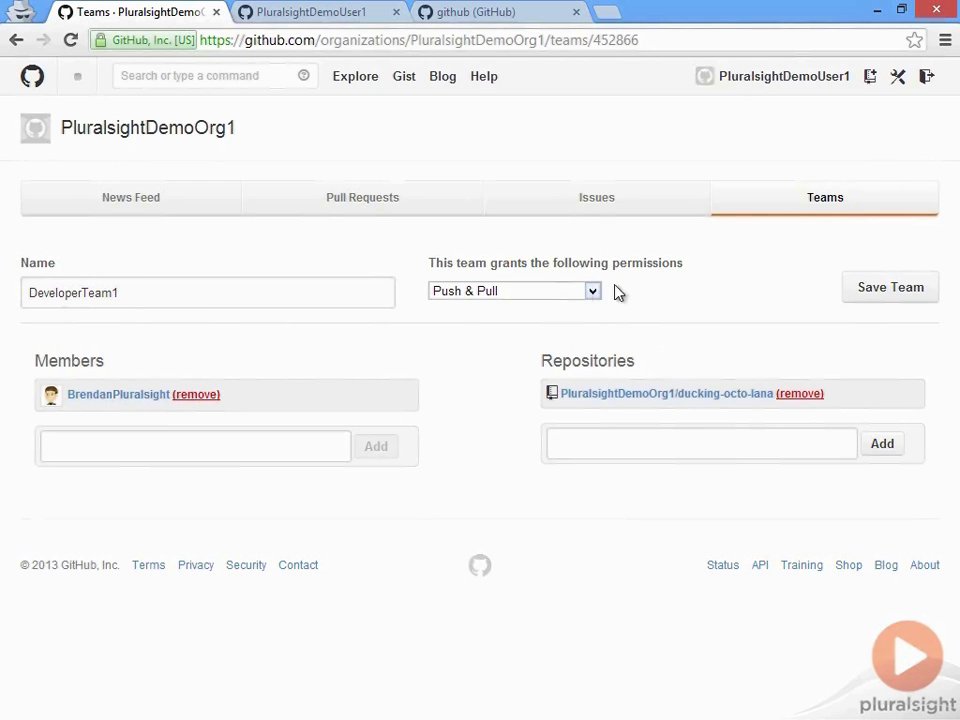
click(858, 290)
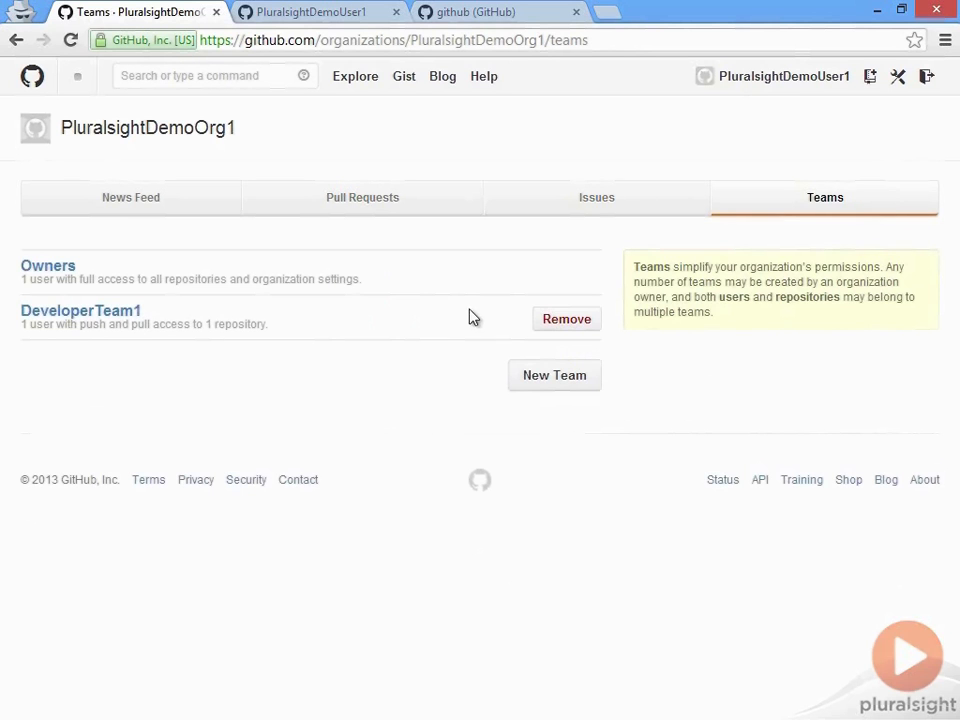
click(36, 312)
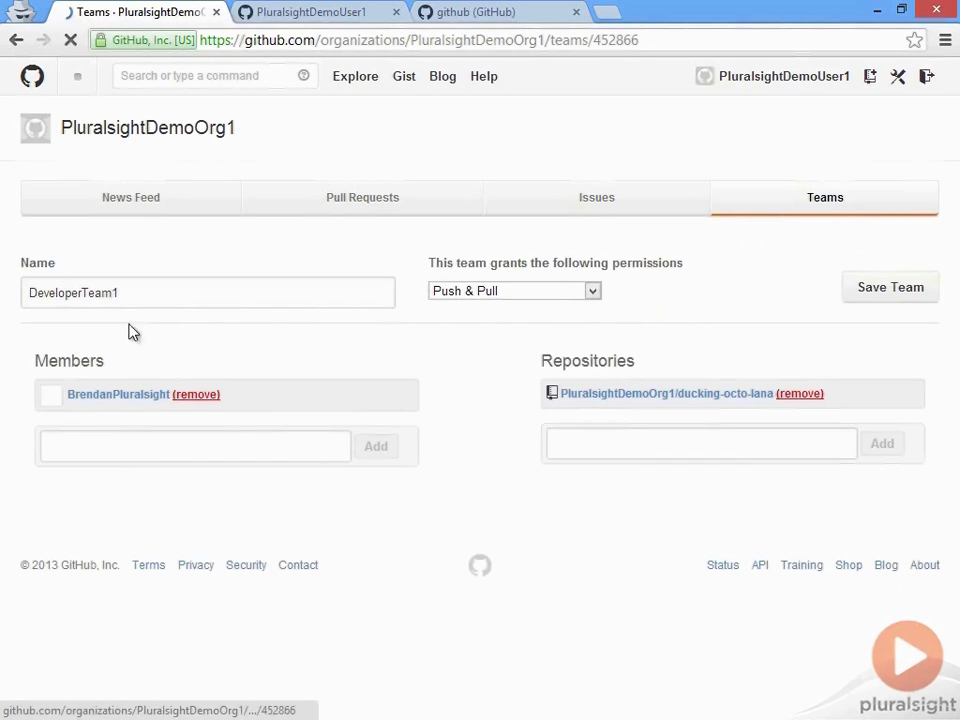
click(818, 395)
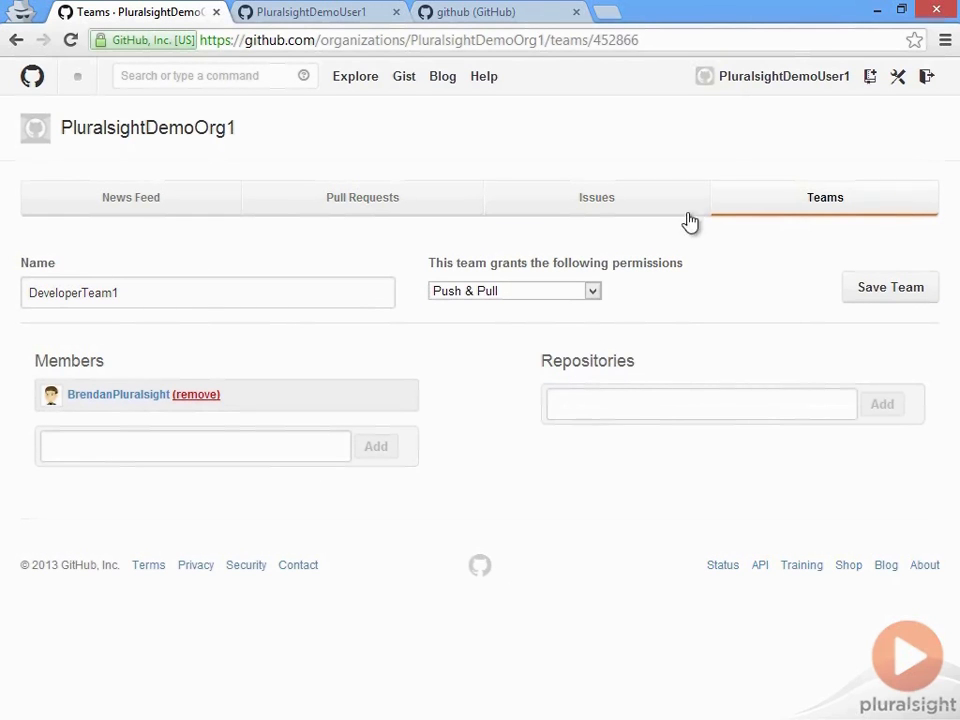
click(898, 290)
Step: Open the Collaborators settings of ducking-octo-lana from the organization dashboard
click(34, 80)
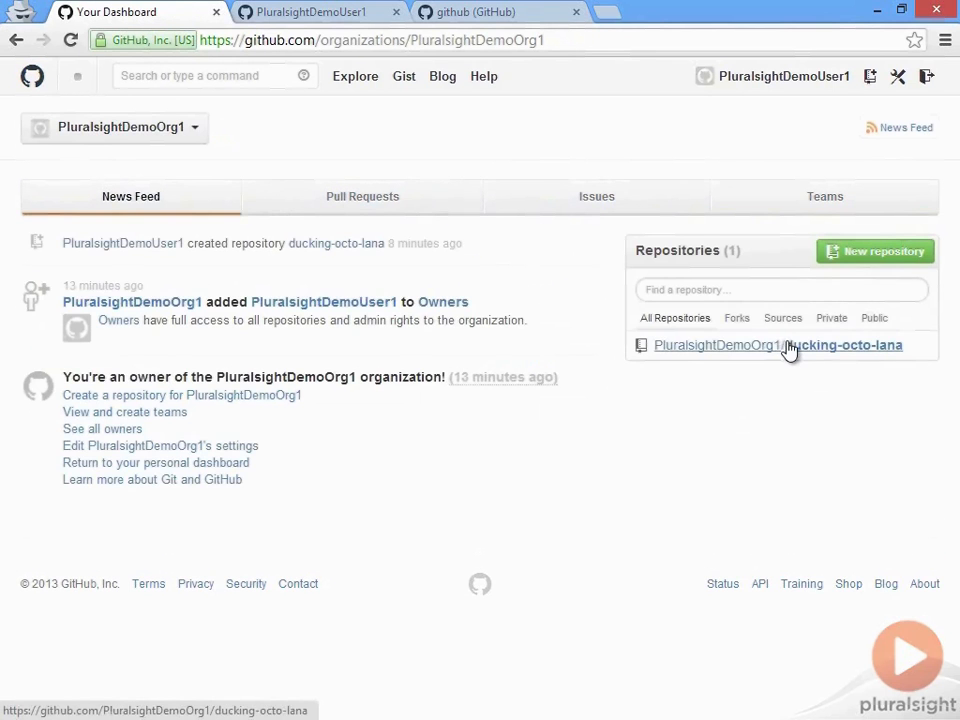
click(790, 347)
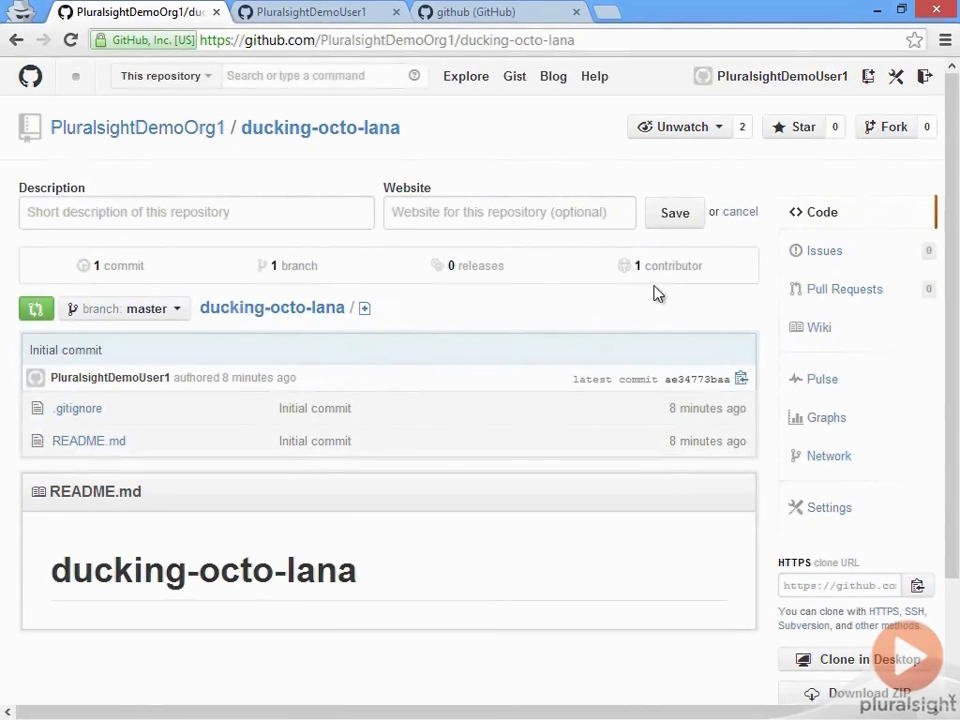
click(849, 512)
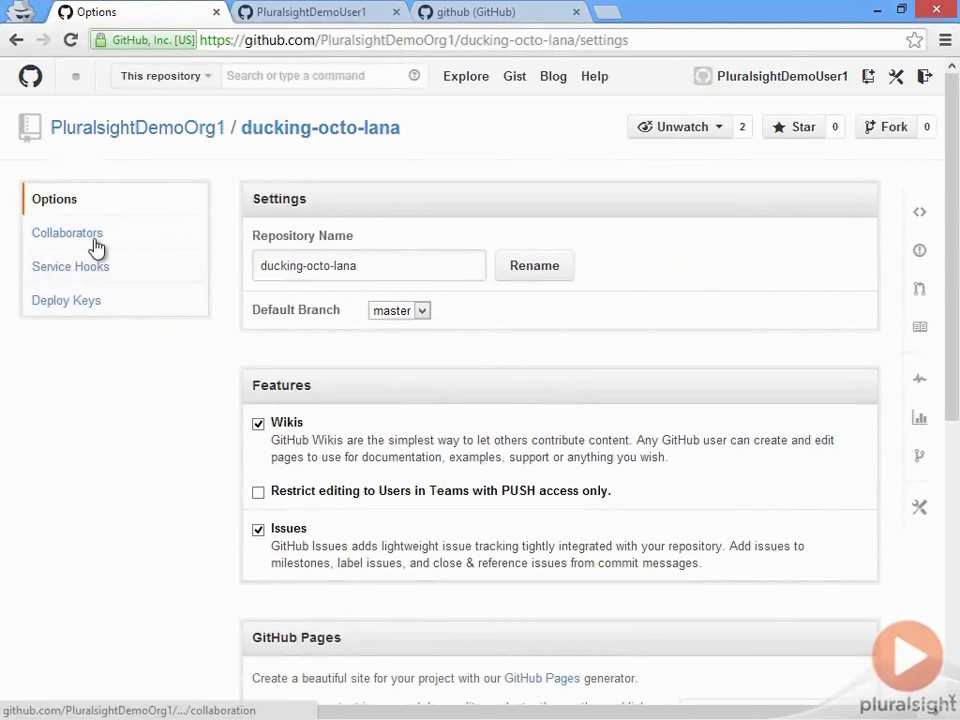
click(96, 244)
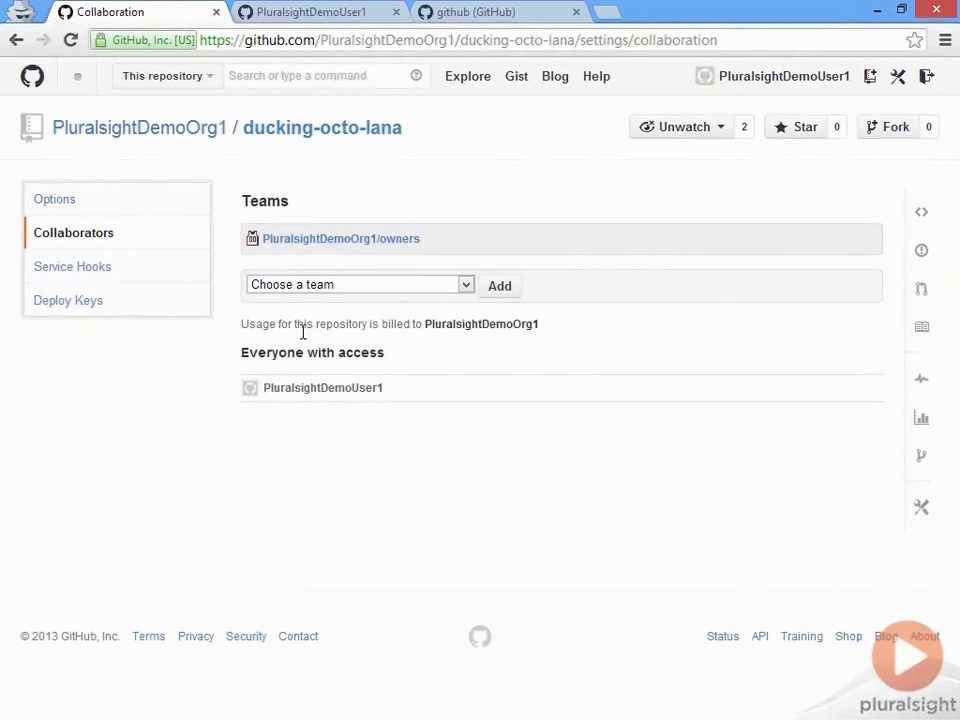
Step: Add developerteam1 as a team on ducking-octo-lana and open its team page
click(318, 287)
click(312, 318)
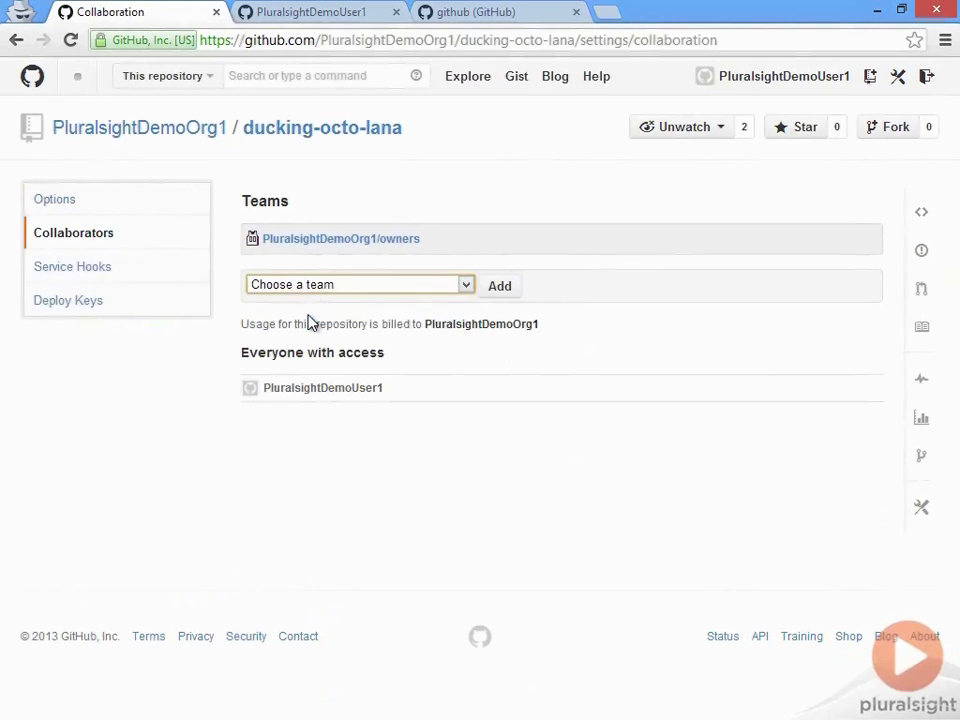
click(498, 287)
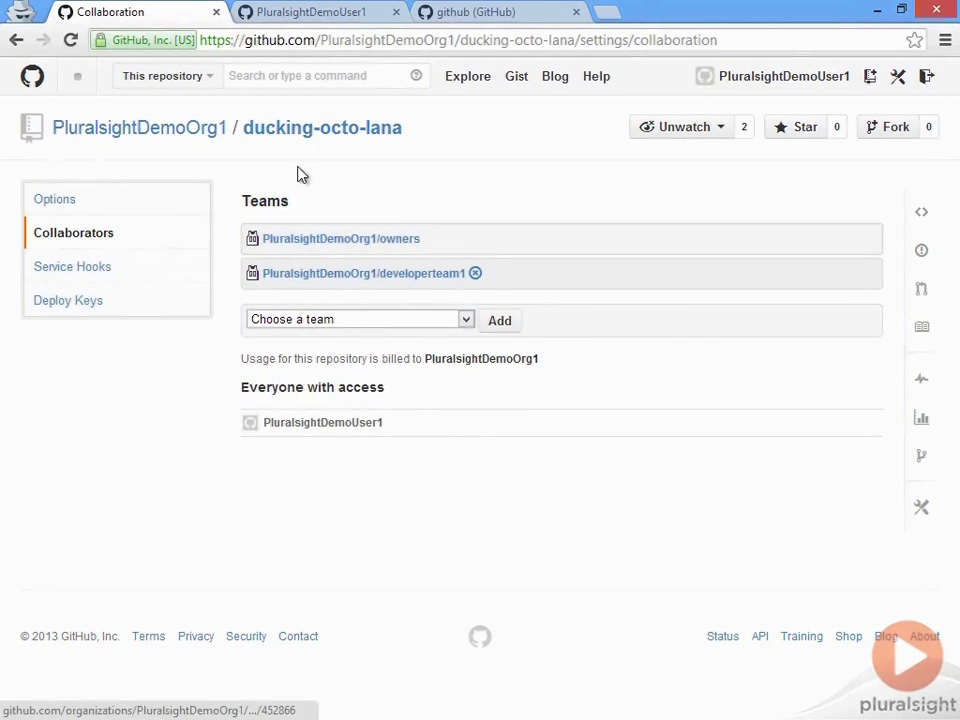
click(333, 320)
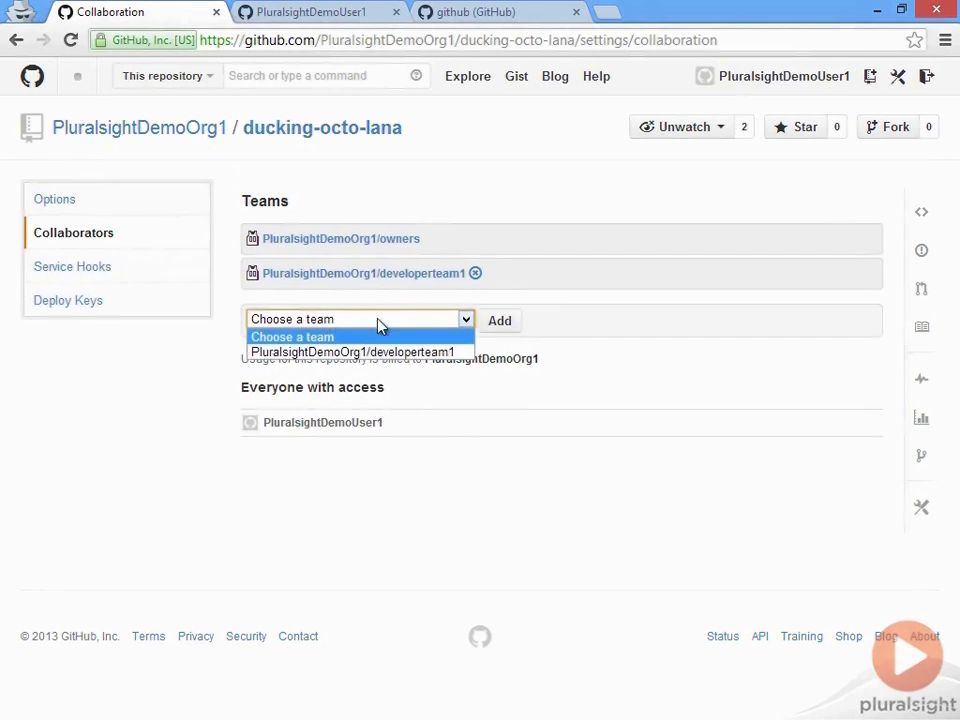
click(594, 366)
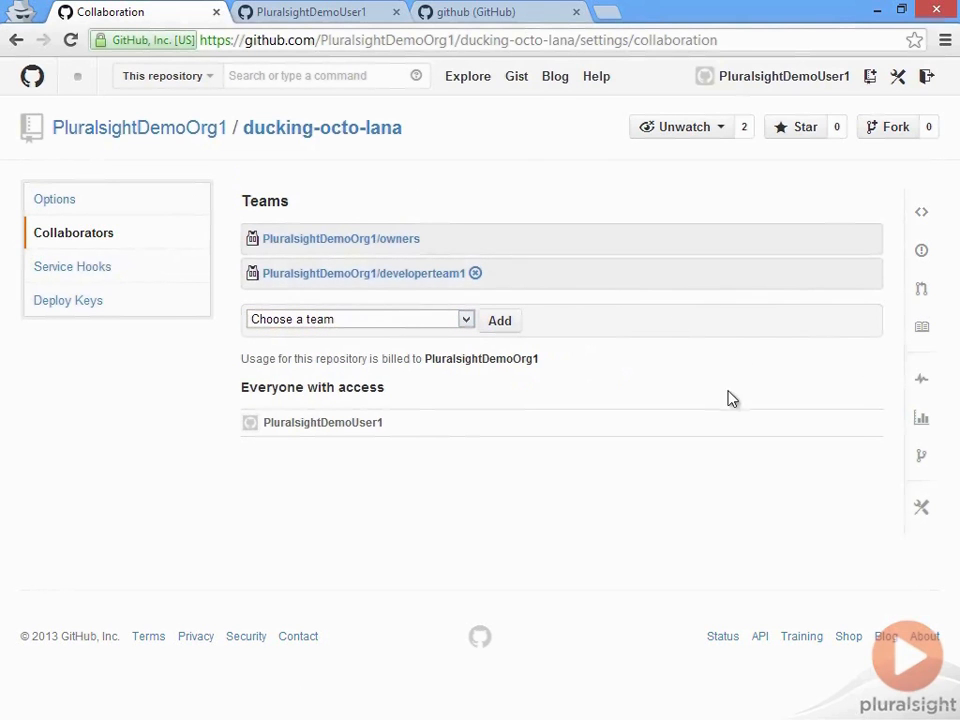
click(410, 284)
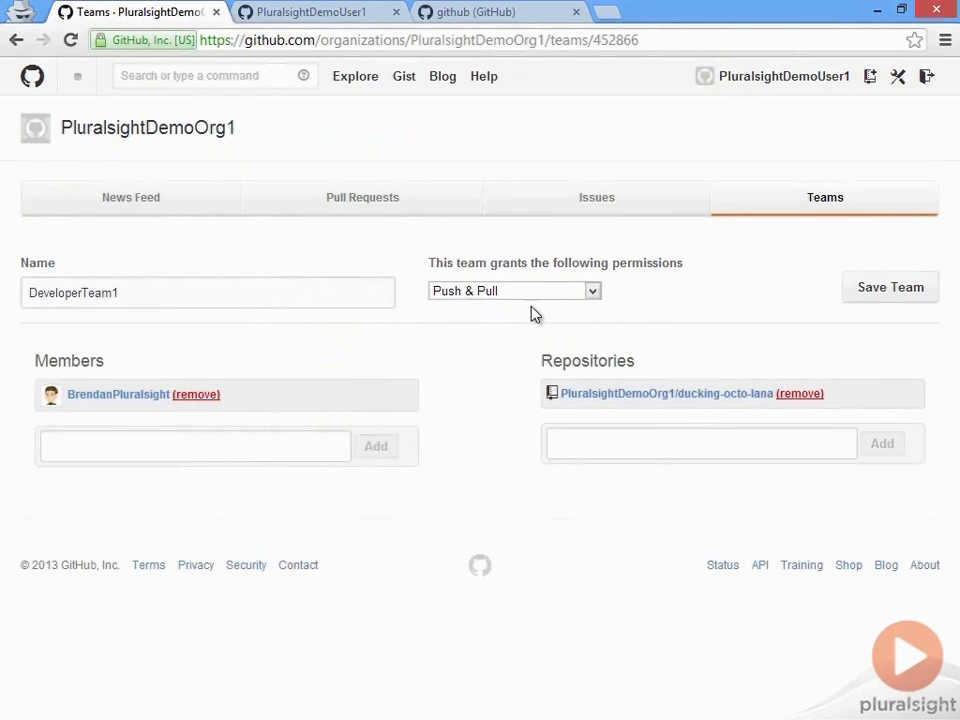
Step: Save DeveloperTeam1's settings with Push & Pull permission unchanged, then return to the Teams list
click(15, 42)
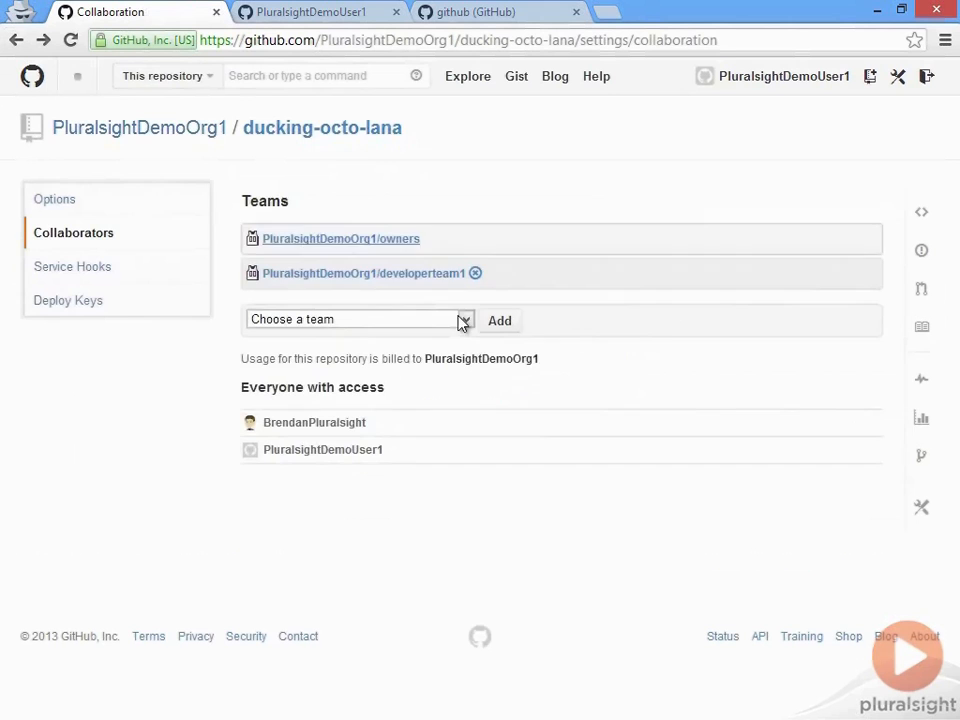
click(395, 282)
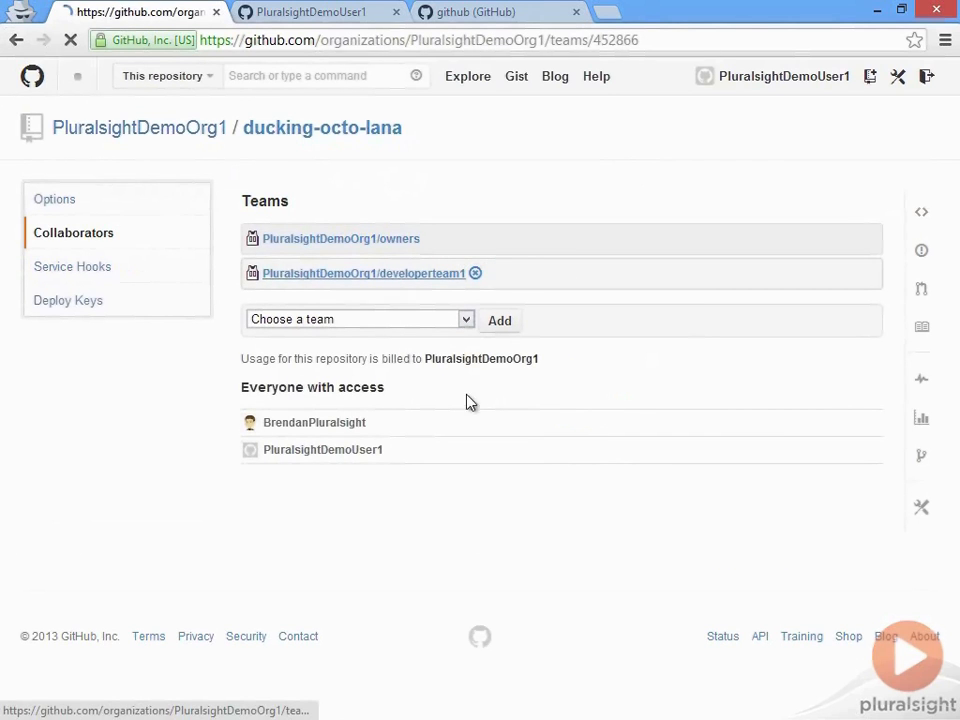
click(562, 300)
click(564, 300)
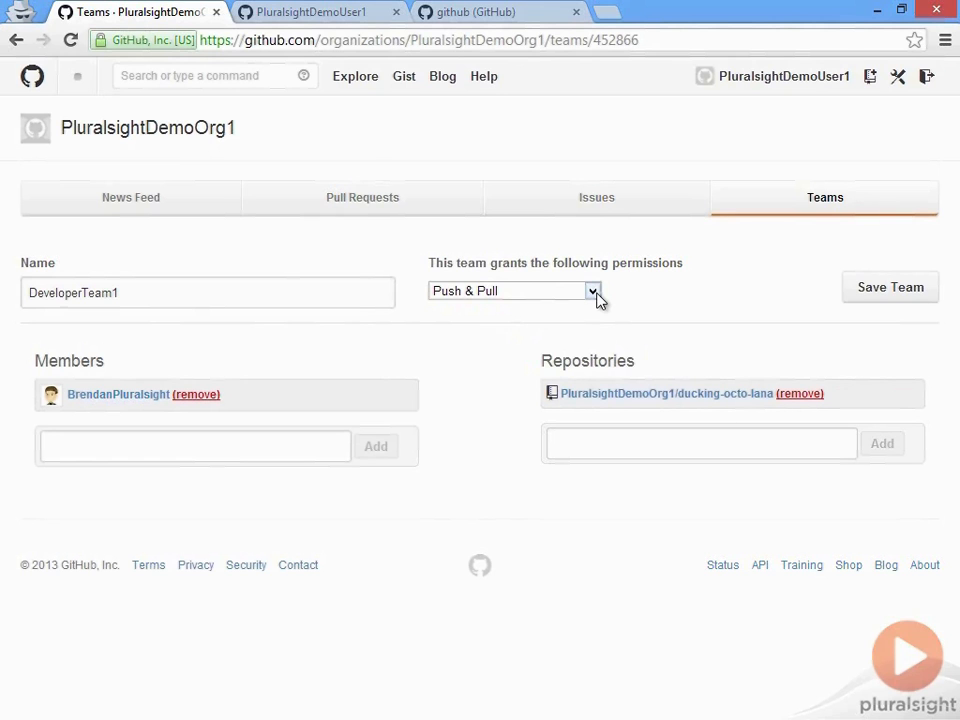
click(596, 298)
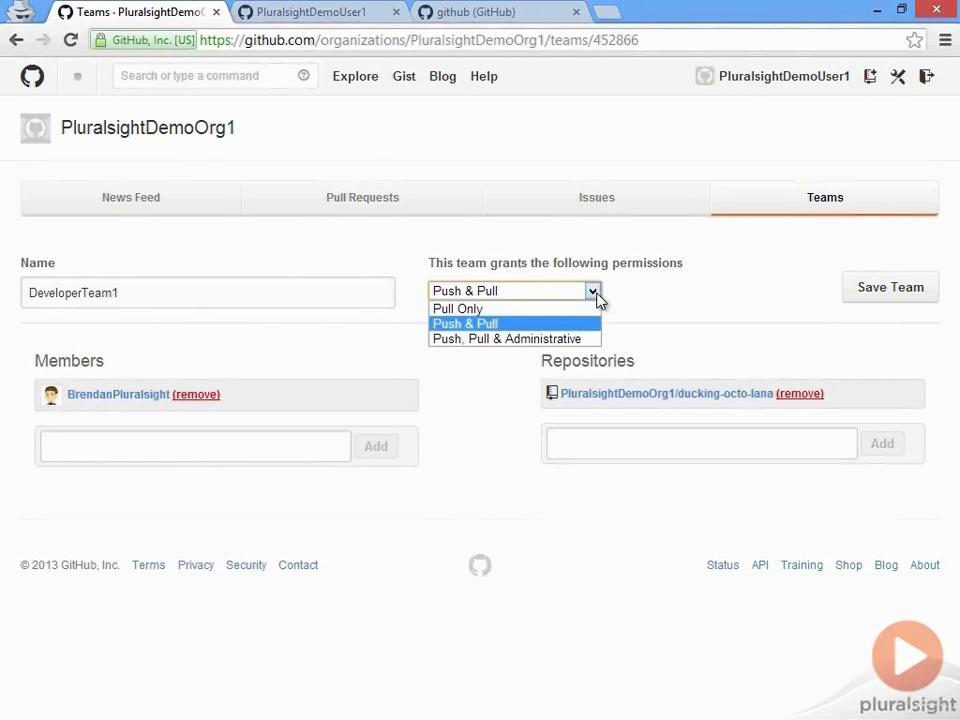
click(545, 325)
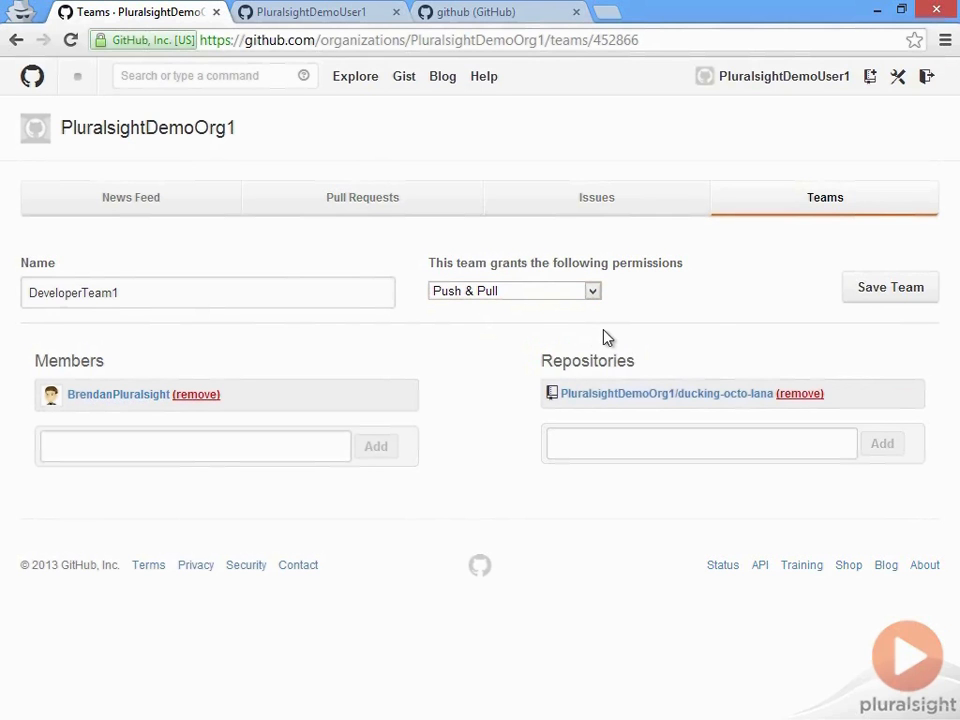
click(858, 292)
click(825, 200)
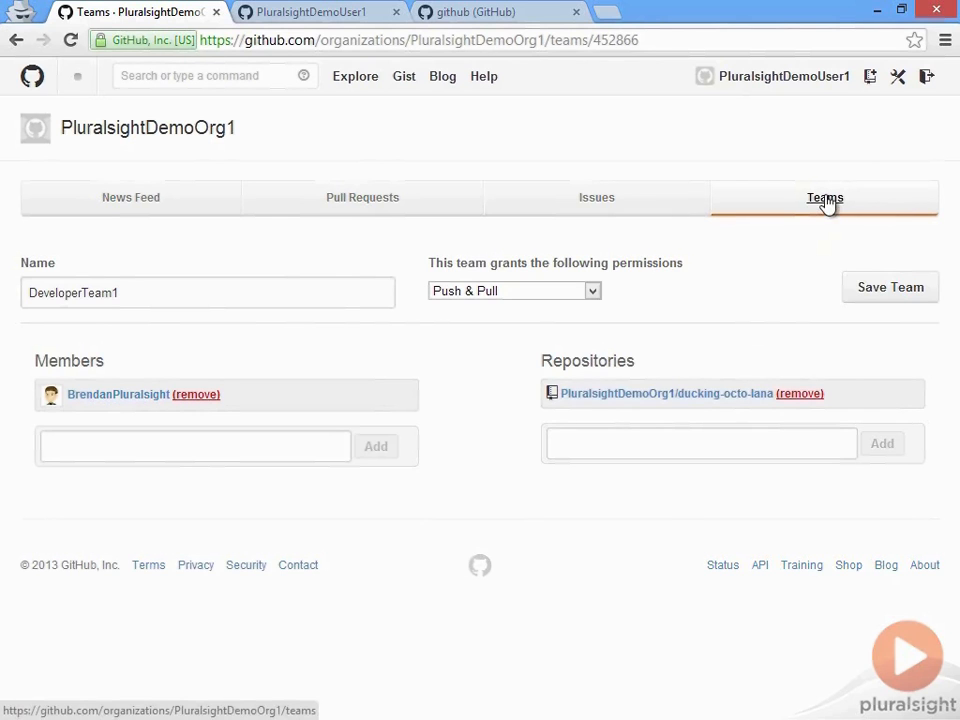
Step: Start a new team named 'ducking-octo-lama stakeholders' and add the other user's account as member
click(588, 380)
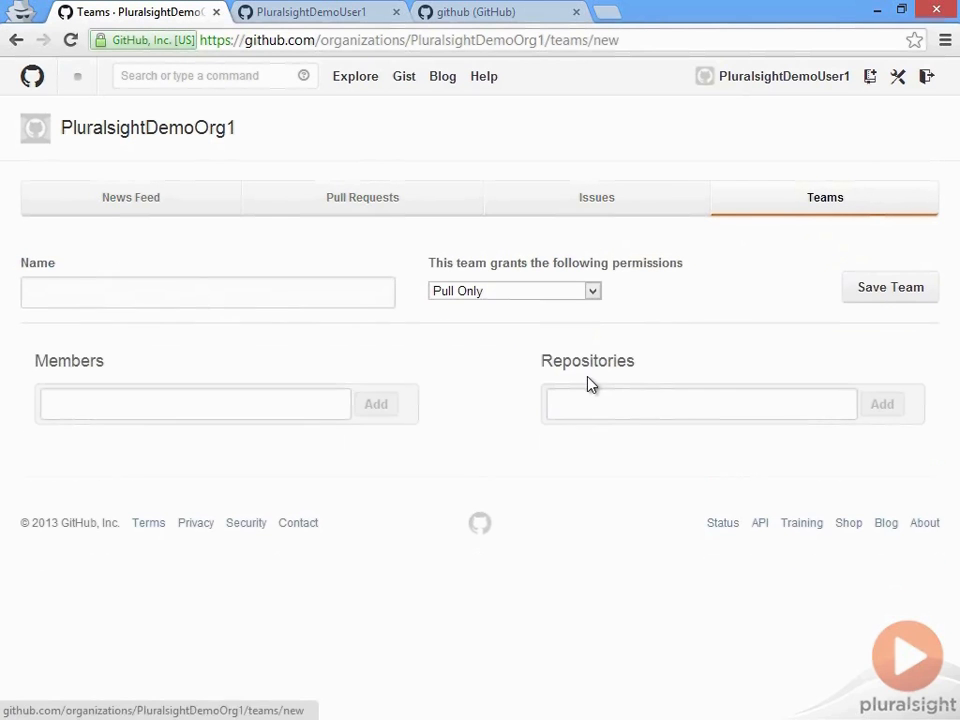
click(233, 281)
text(du)
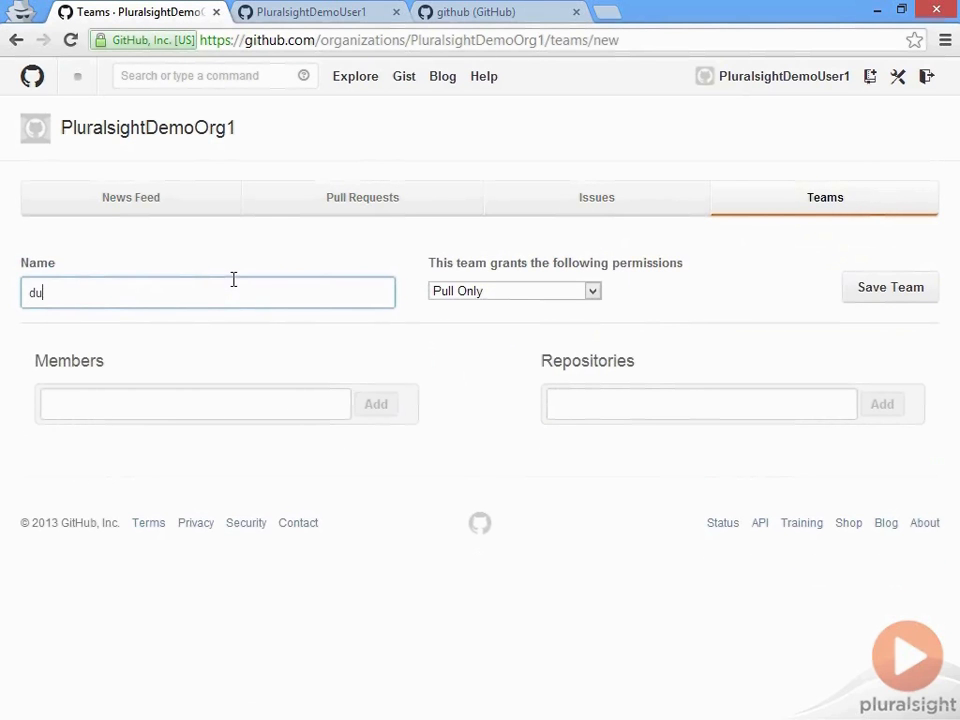
text(cking-octo-lama stake)
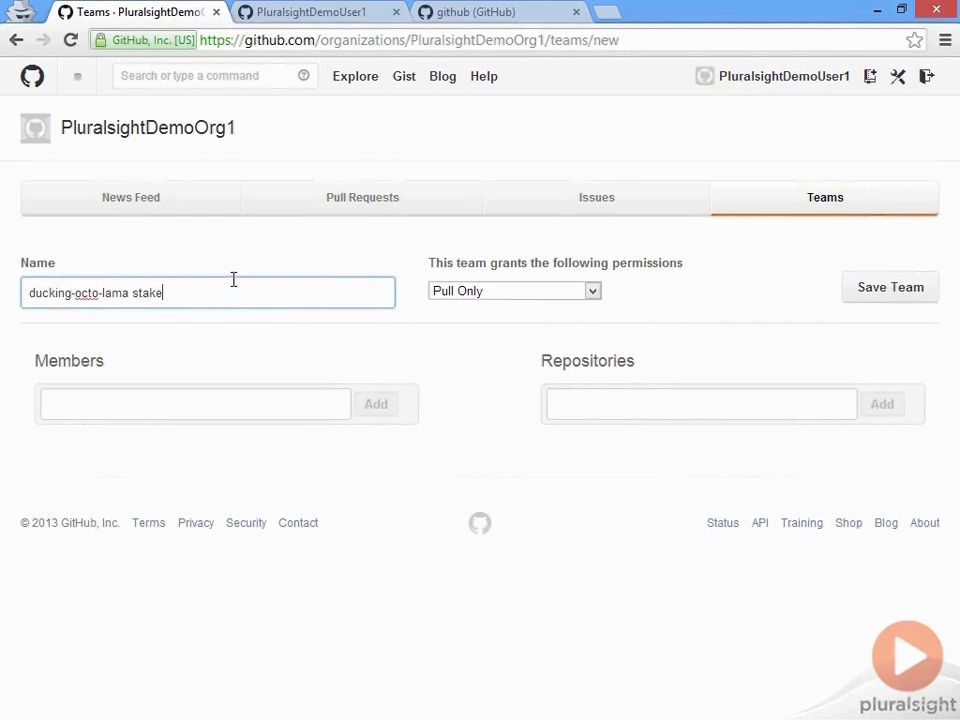
text(holders)
click(287, 400)
text(brendanplur)
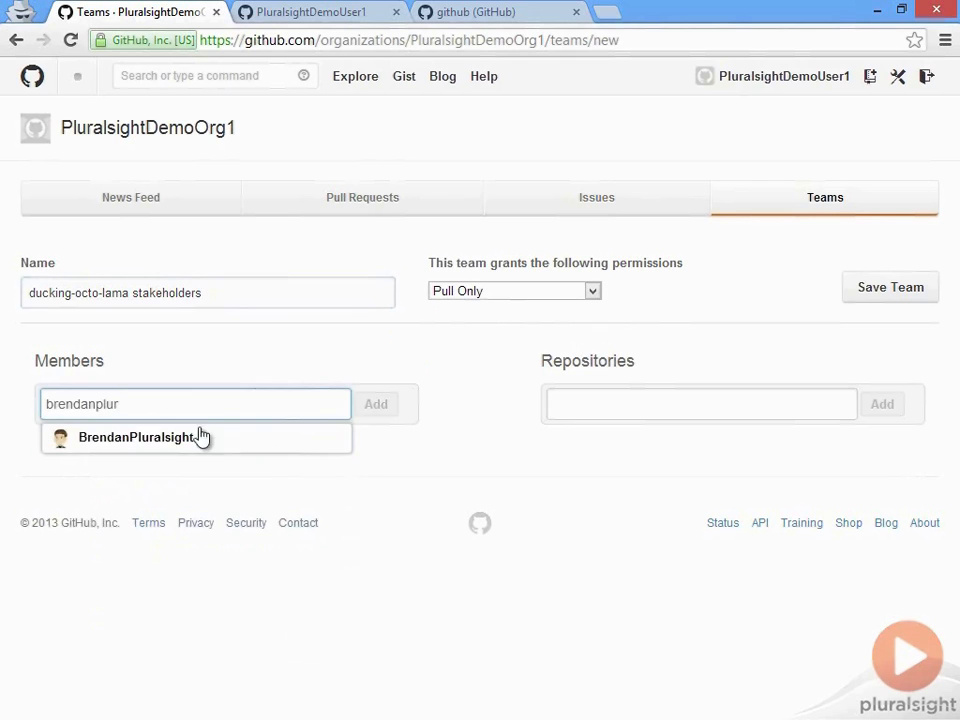
click(200, 437)
click(385, 408)
Step: Add the ducking-octo-lana repository, keep Pull Only permission, and save the team
click(671, 400)
text(ducking)
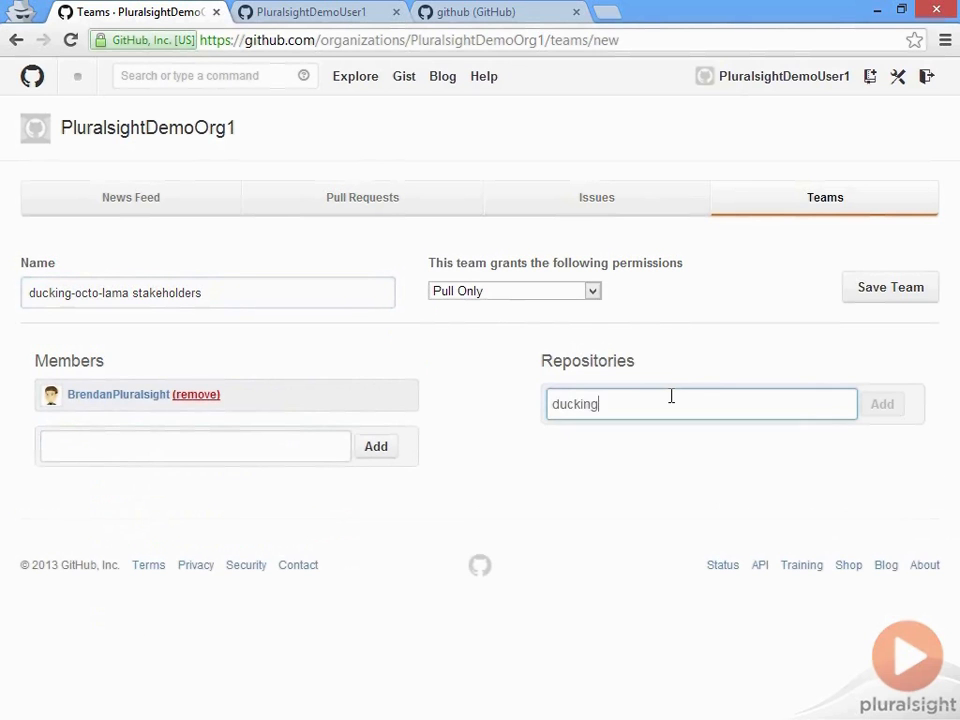
click(686, 446)
click(881, 404)
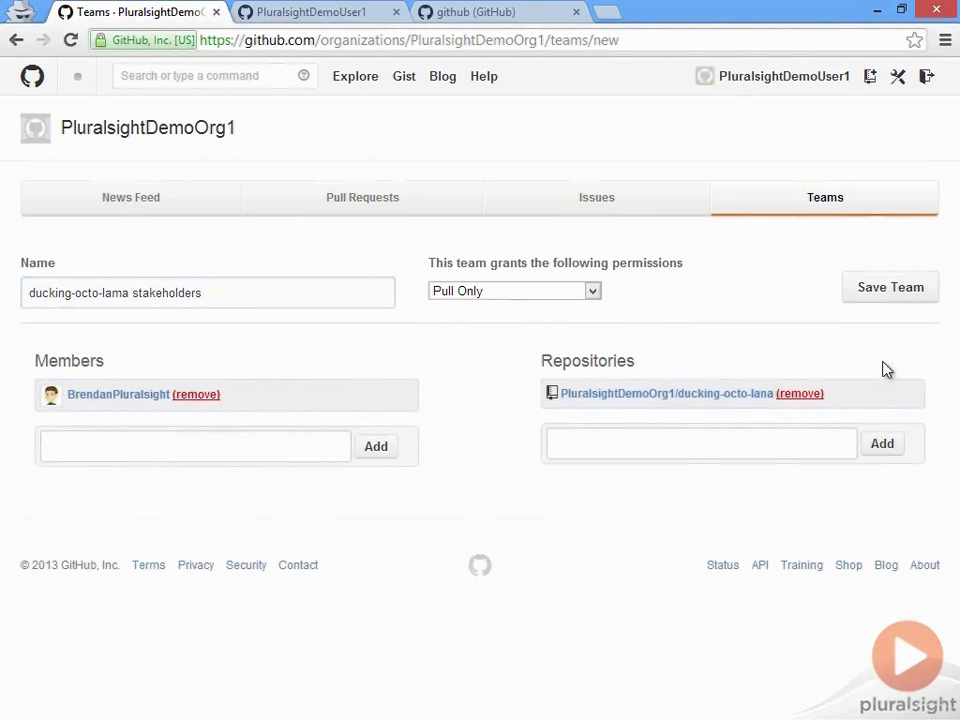
click(900, 302)
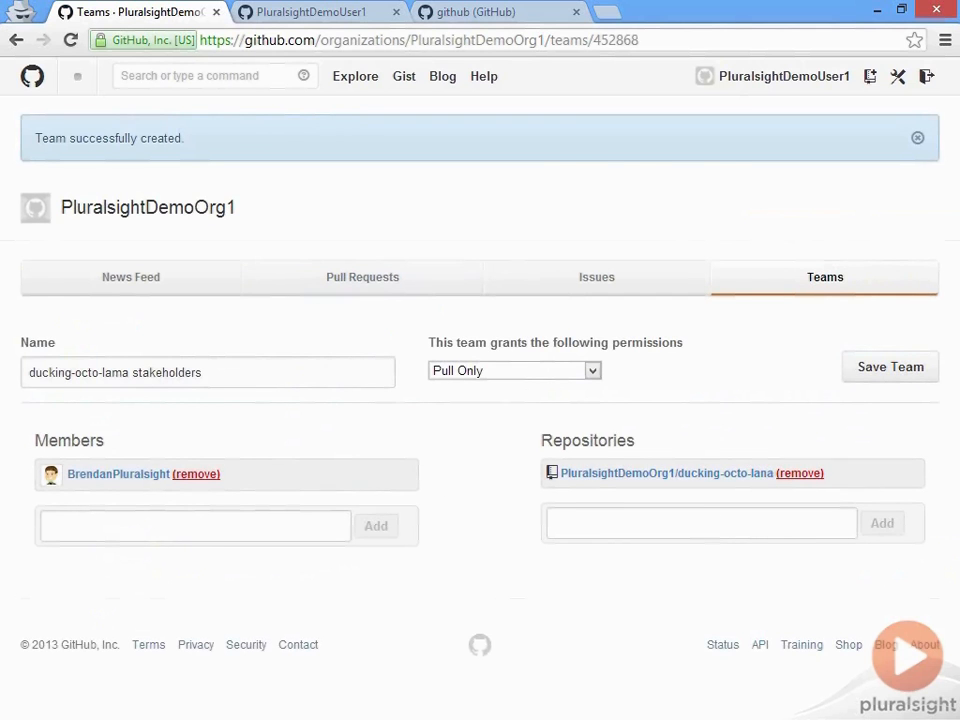
click(860, 279)
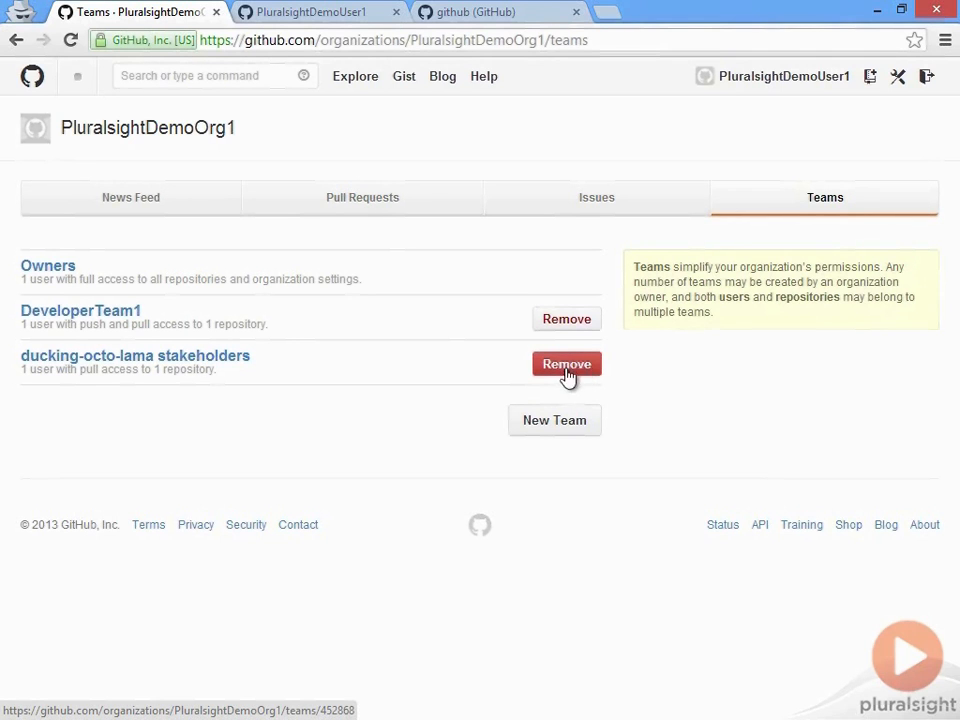
click(222, 366)
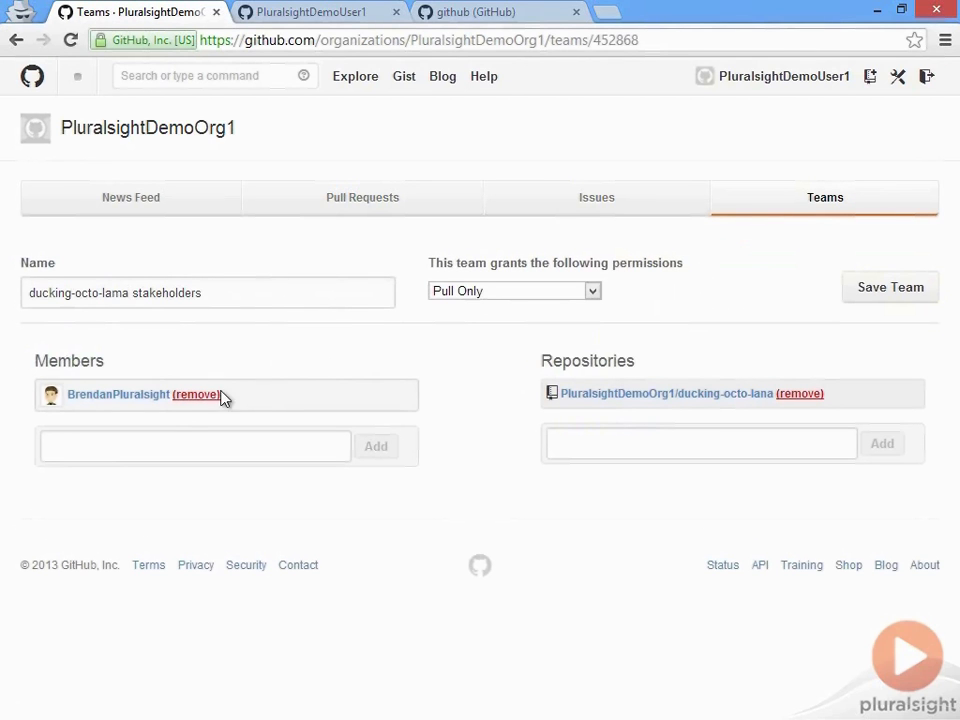
click(186, 398)
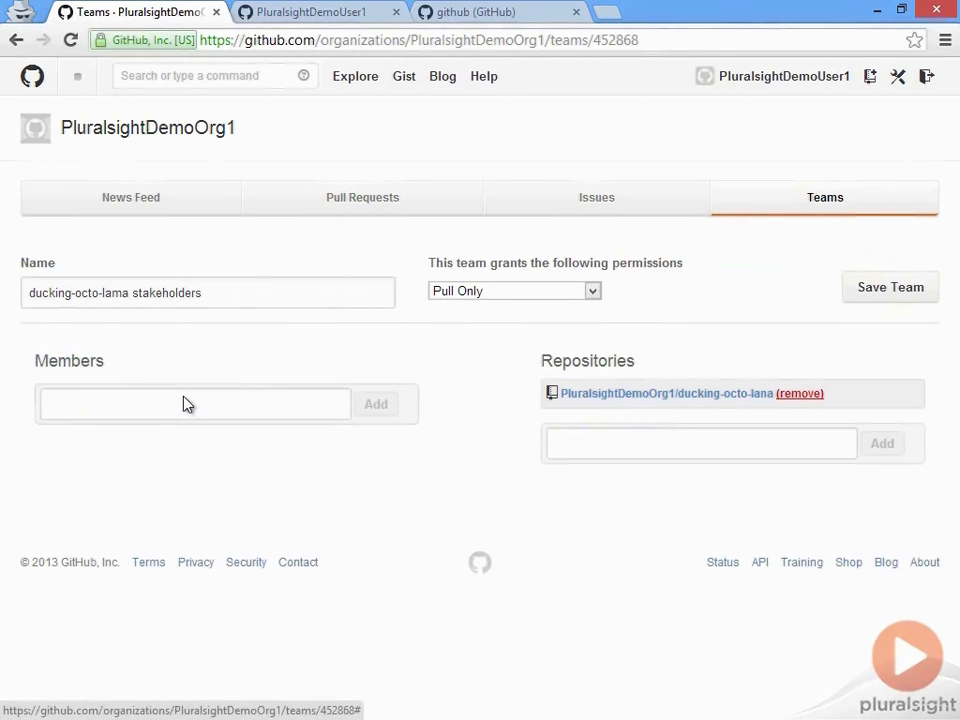
click(902, 292)
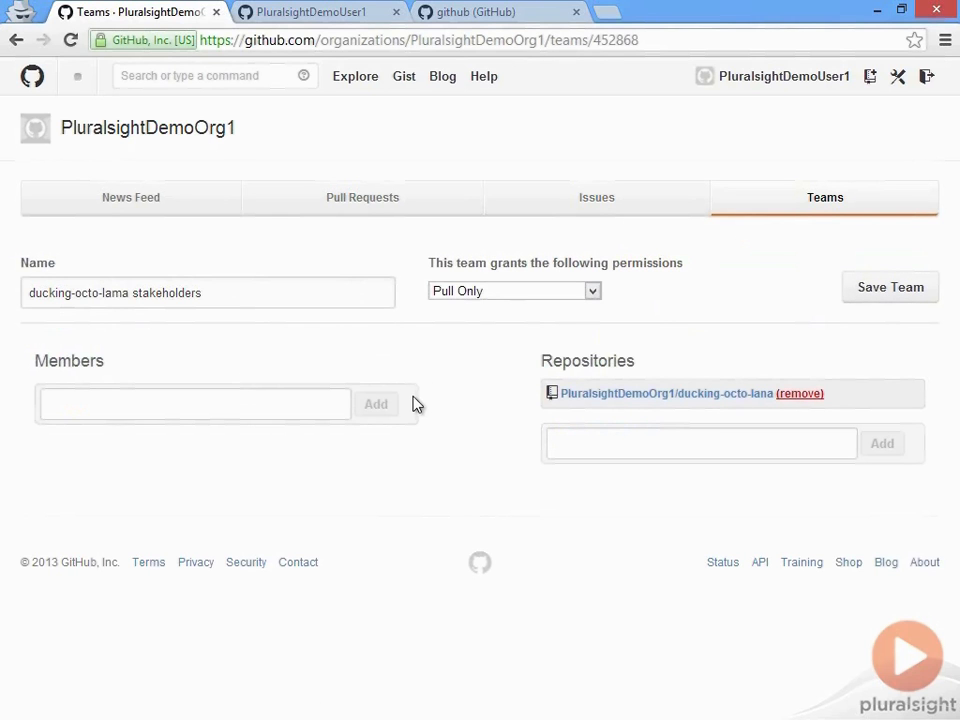
click(275, 401)
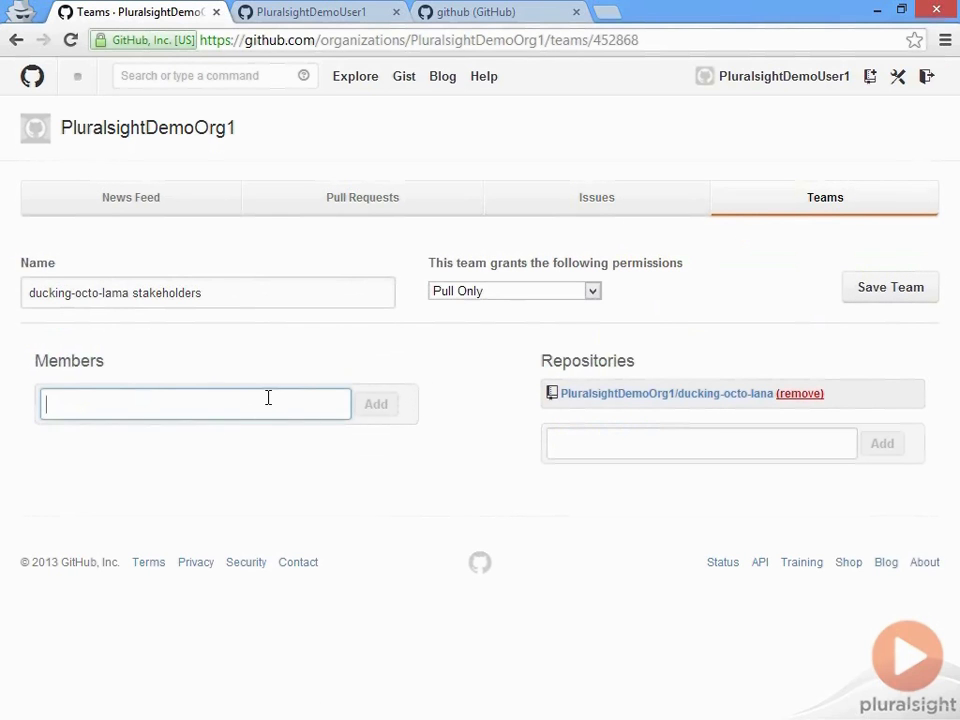
text(brendan)
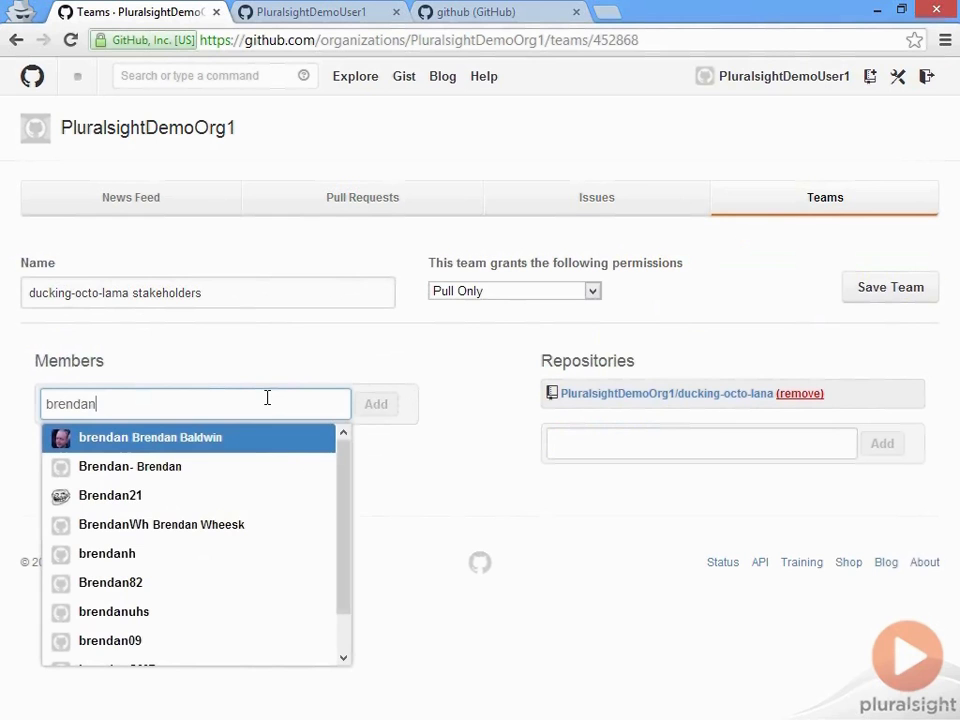
text(plu)
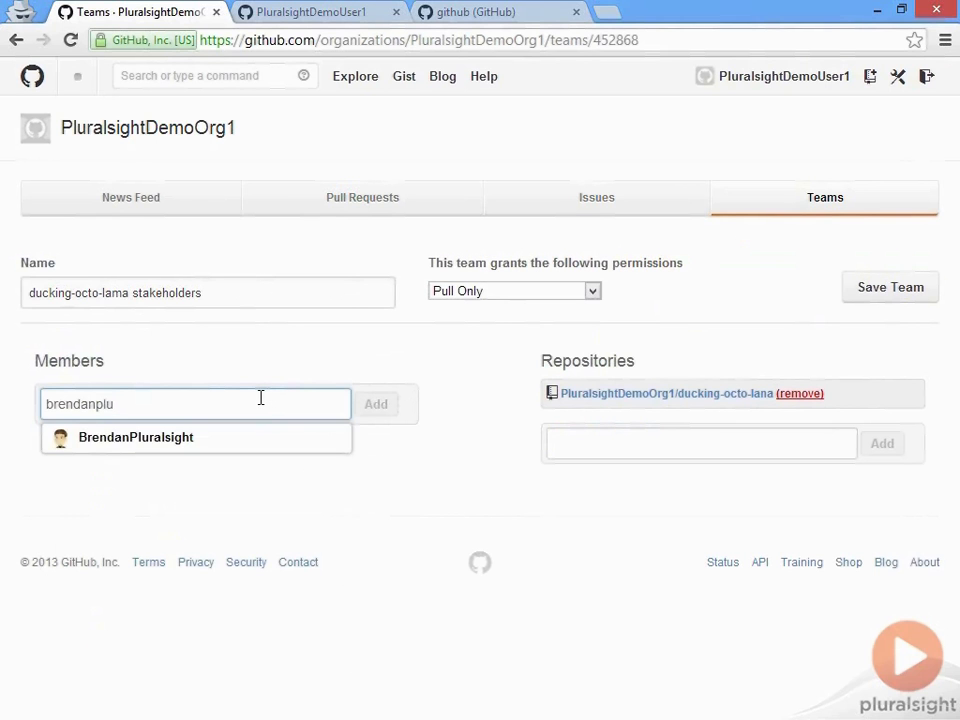
click(187, 440)
click(380, 409)
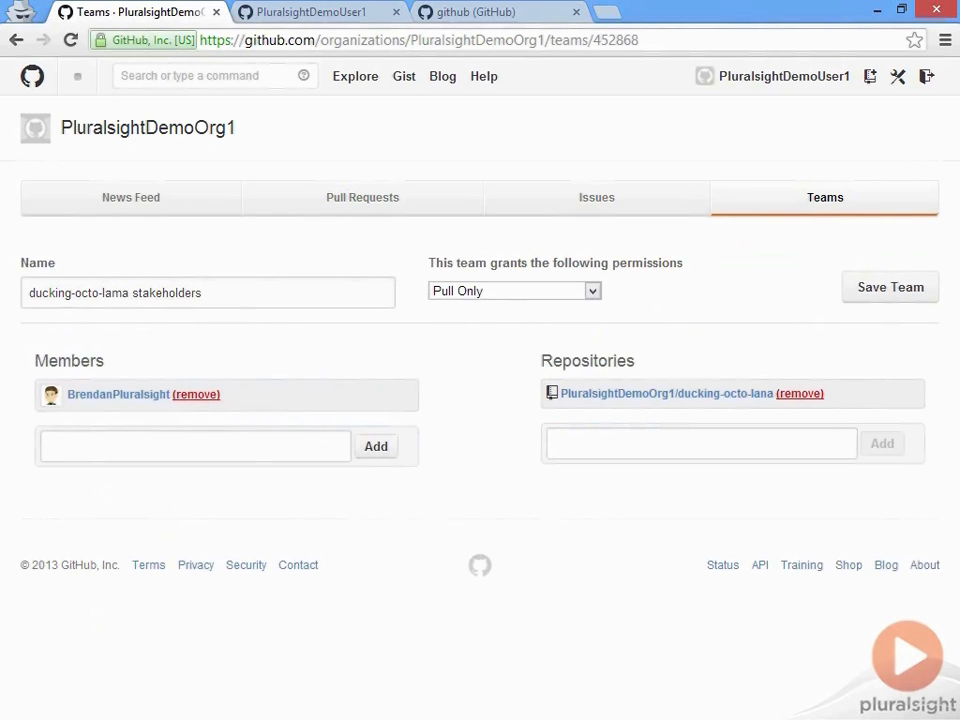
click(824, 208)
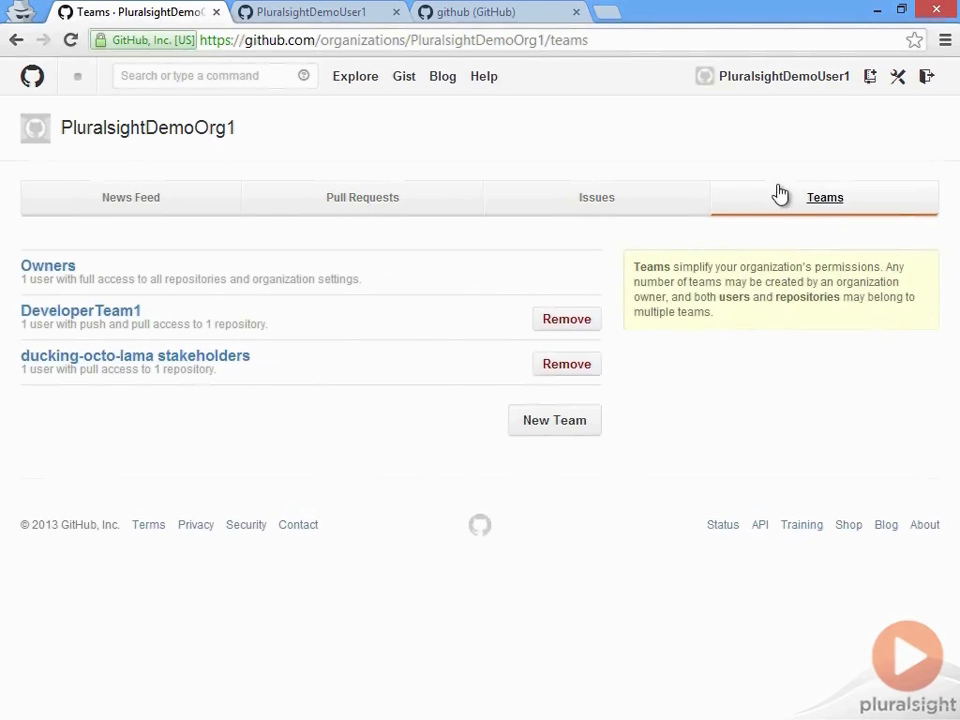
Step: Remove the other user from PluralsightDemoOrg1's member list and confirm
click(898, 78)
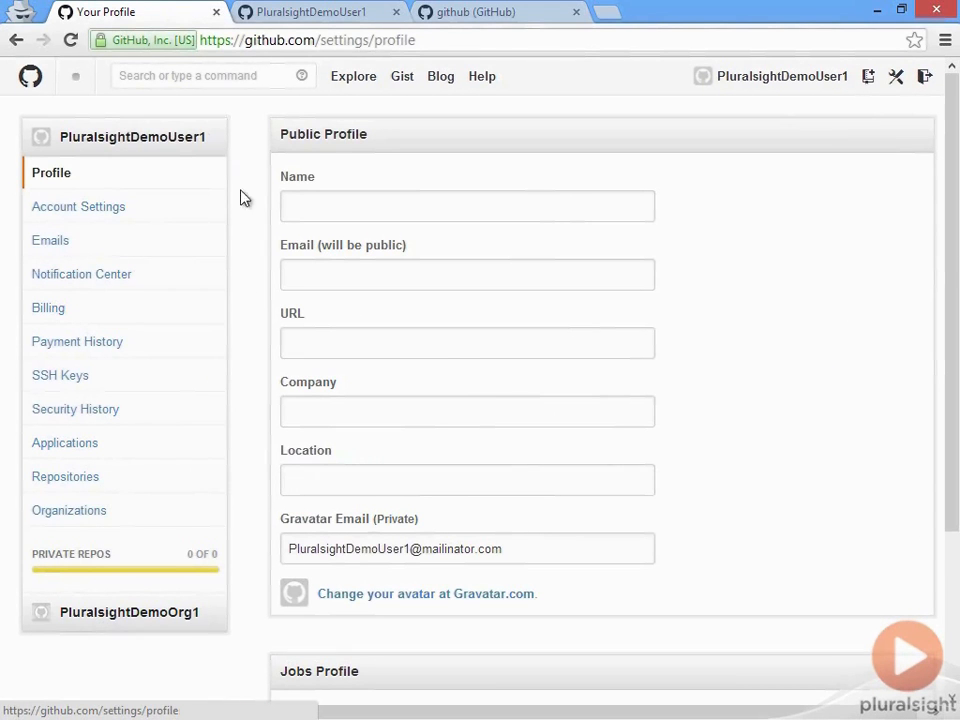
click(178, 614)
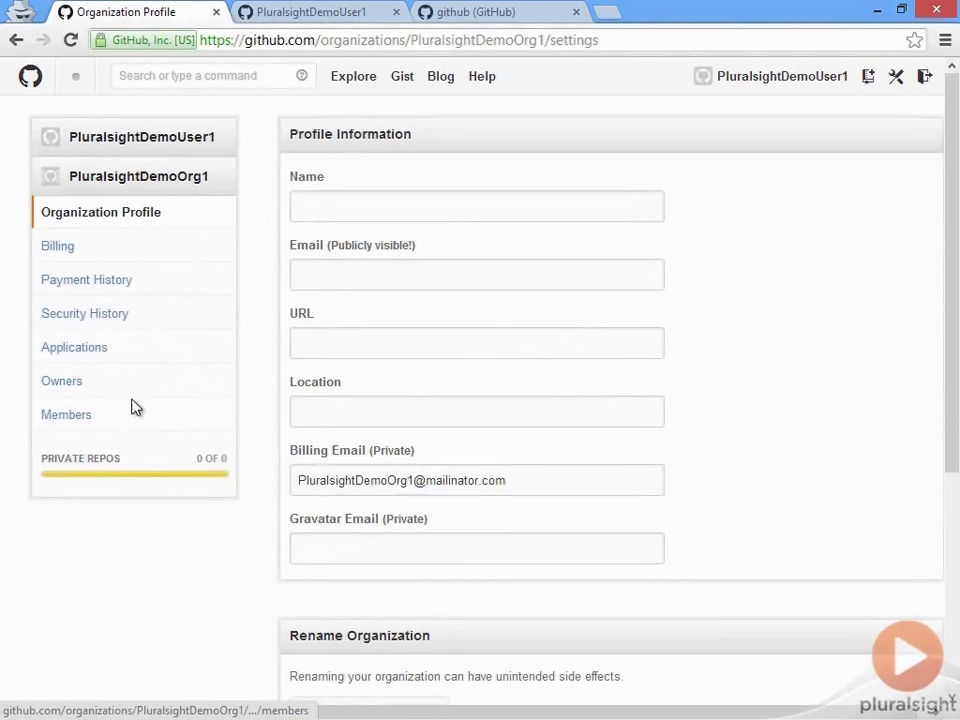
click(100, 414)
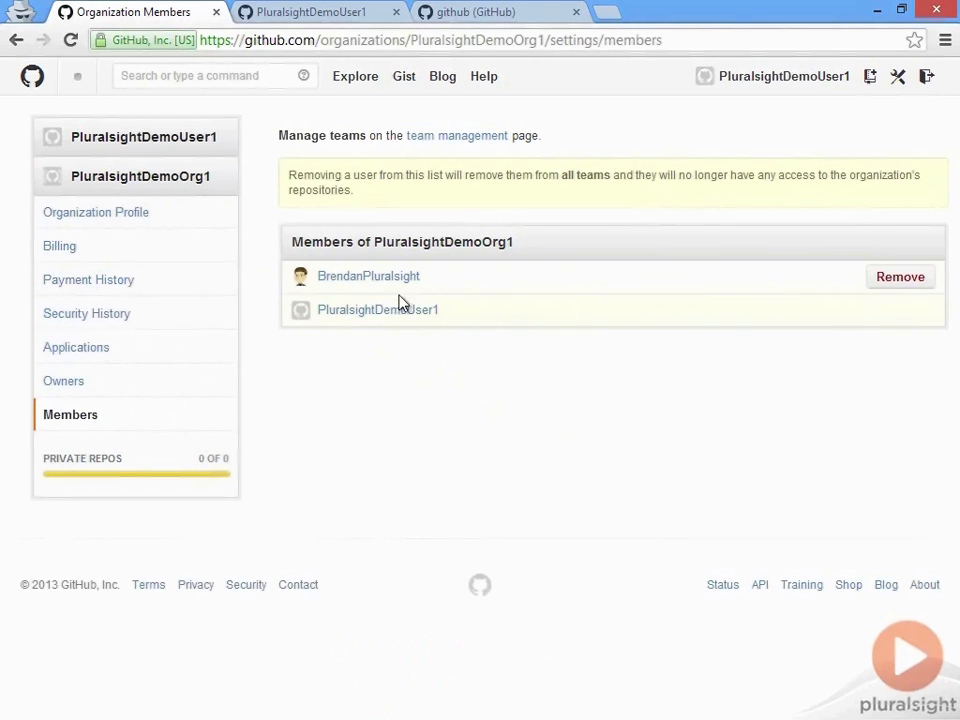
click(885, 280)
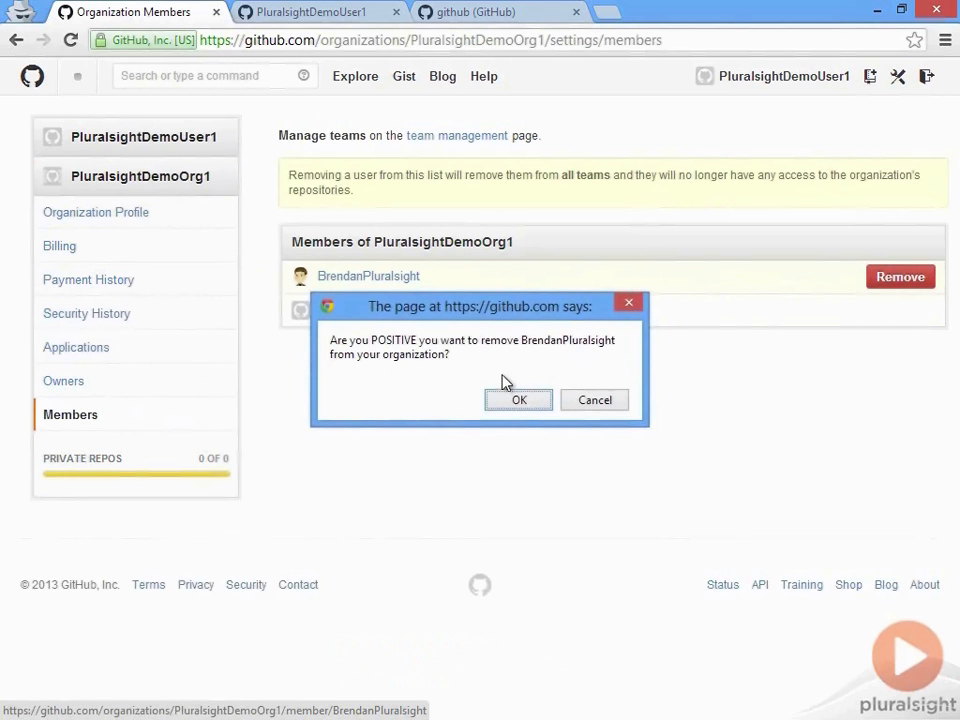
click(512, 403)
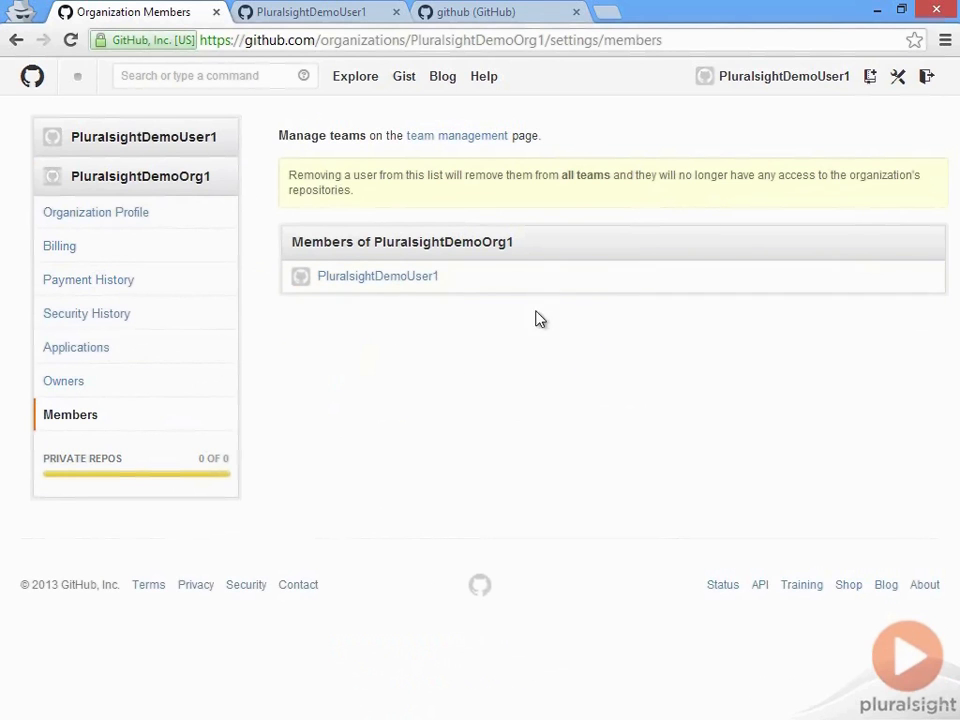
Step: Check that DeveloperTeam1 and the ducking-octo-lama stakeholders team now have no members
click(33, 80)
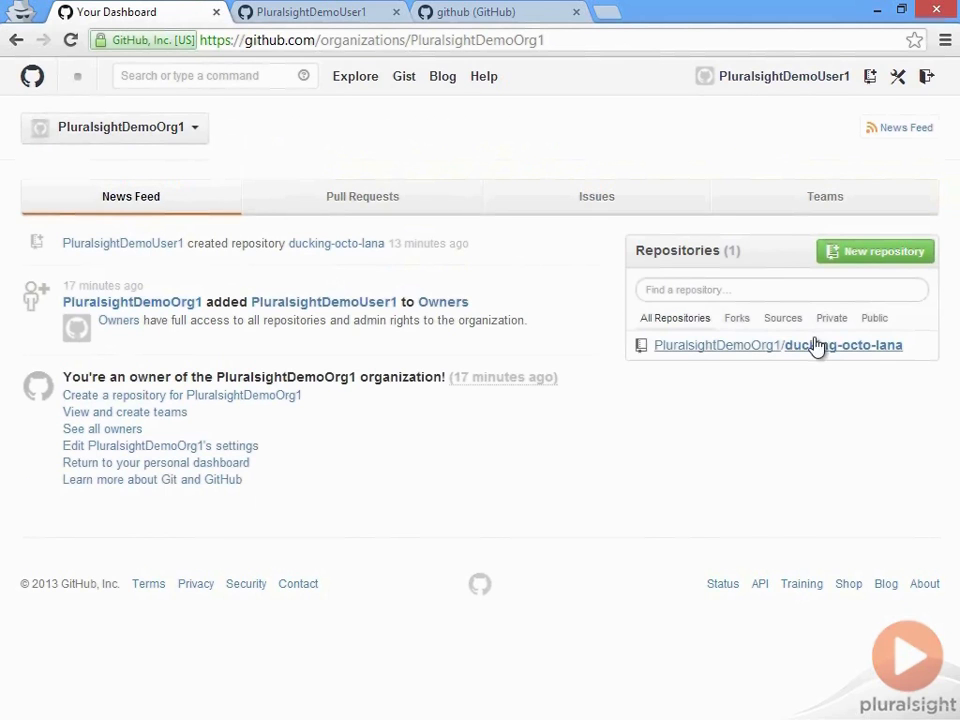
click(831, 205)
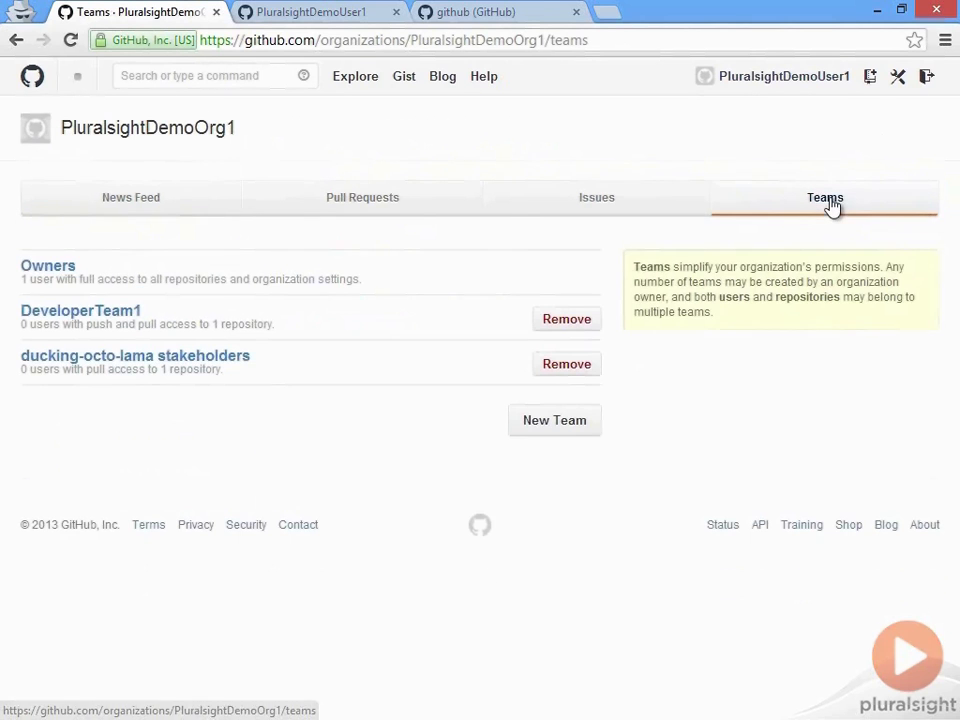
click(101, 313)
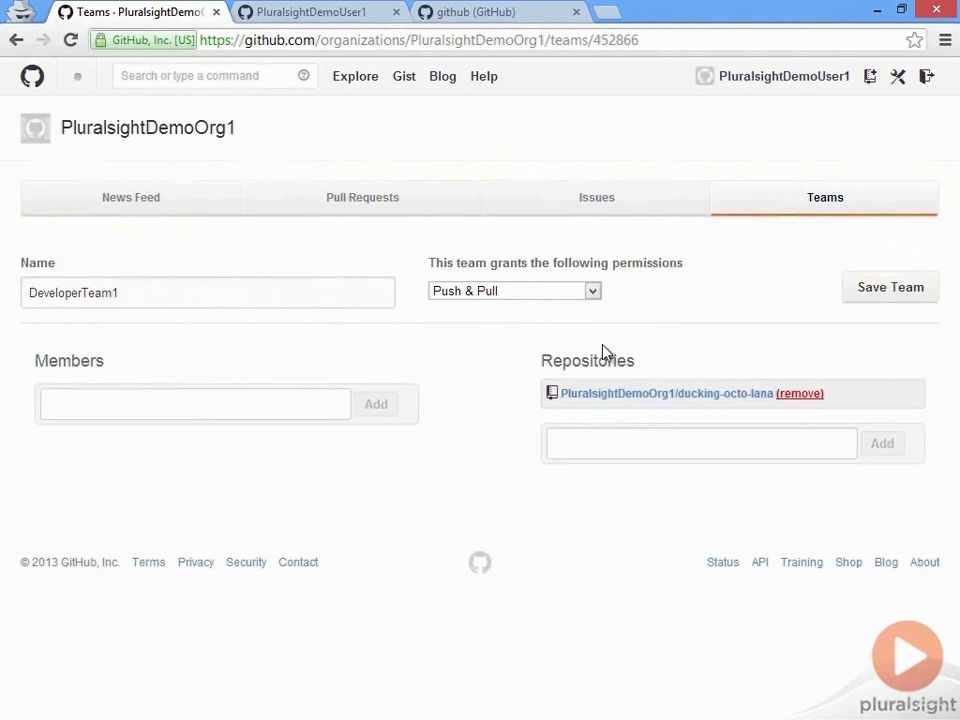
click(857, 208)
click(129, 369)
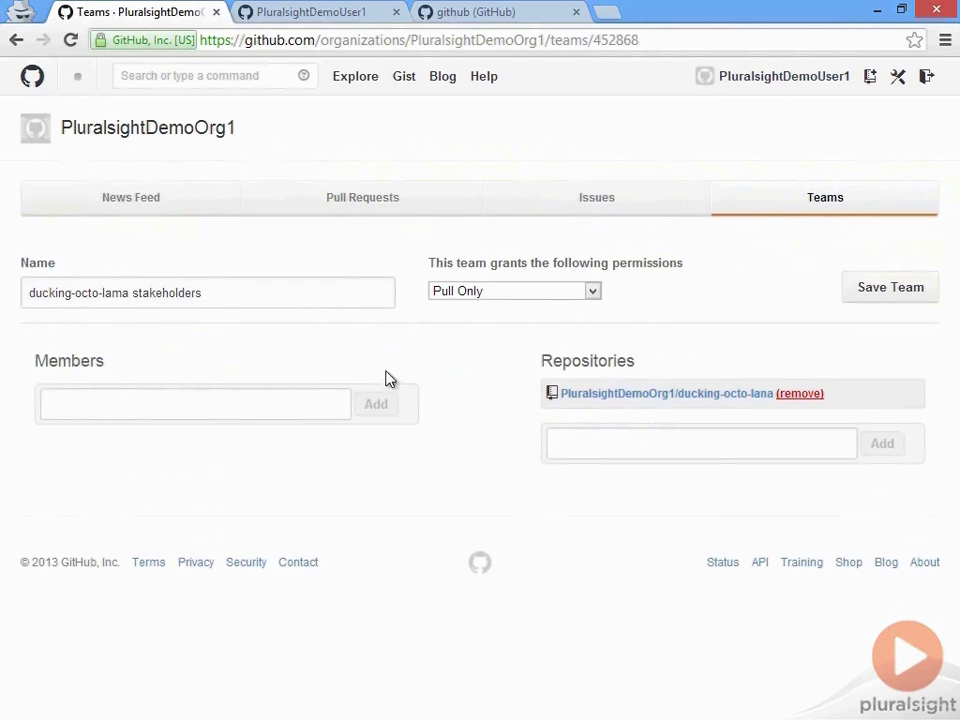